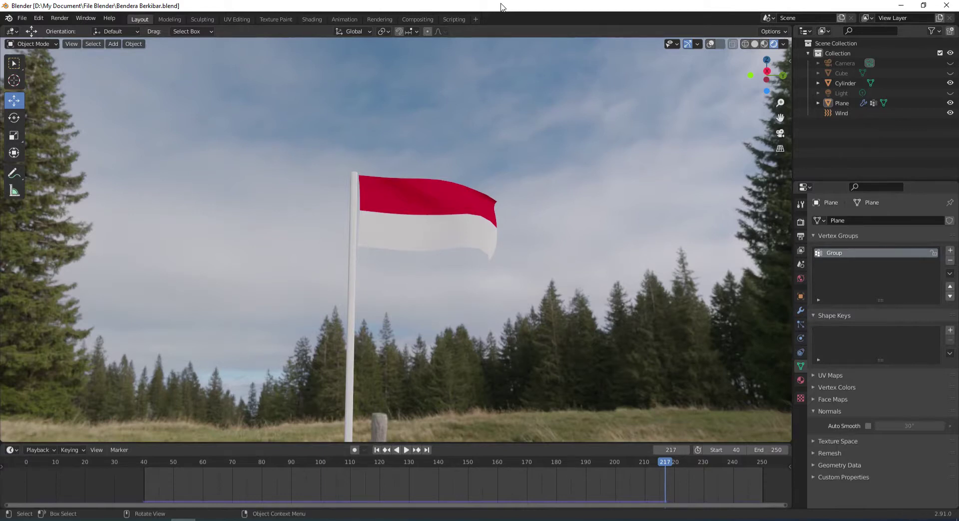
{"action": "key", "text": "space"}
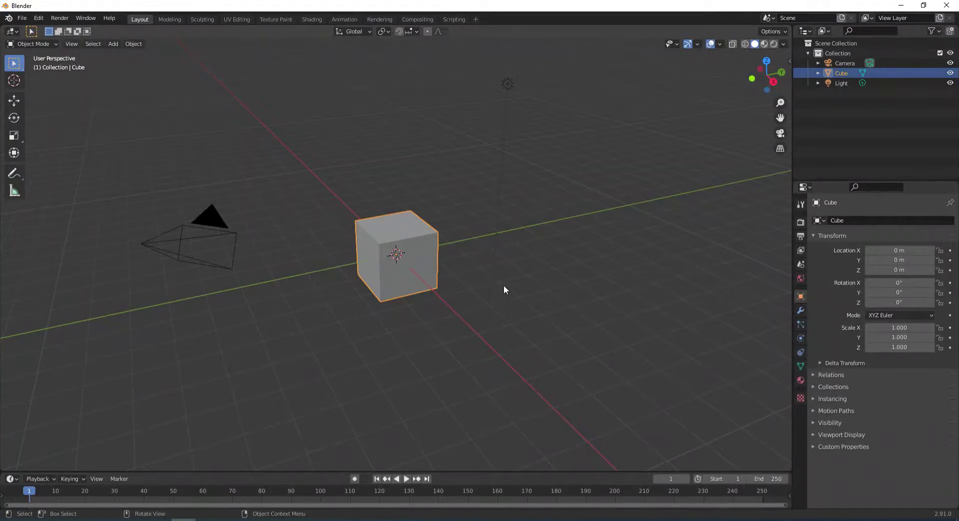
Step: Delete the default camera, cube and light from the scene
{"action": "left_click", "coordinate": [844, 63]}
{"action": "left_click", "coordinate": [845, 83], "text": "shift"}
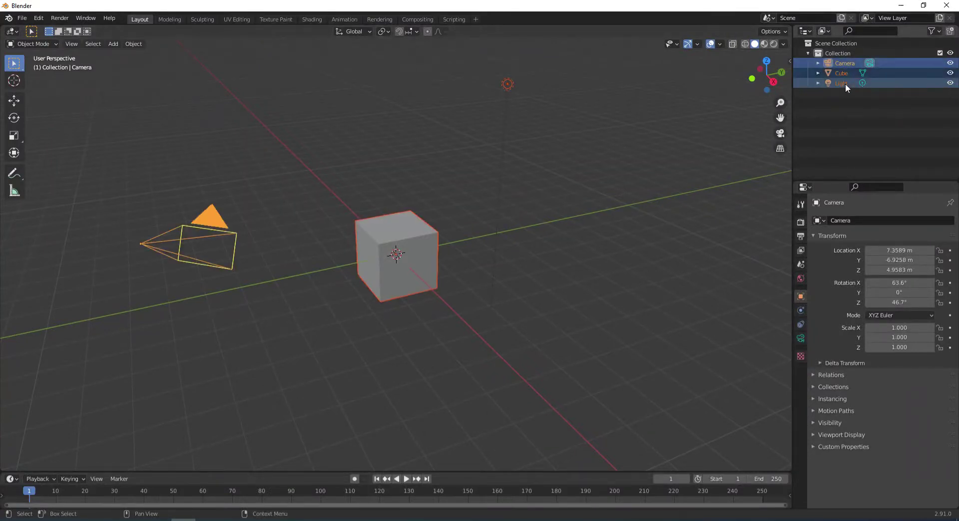
{"action": "key", "text": "Delete"}
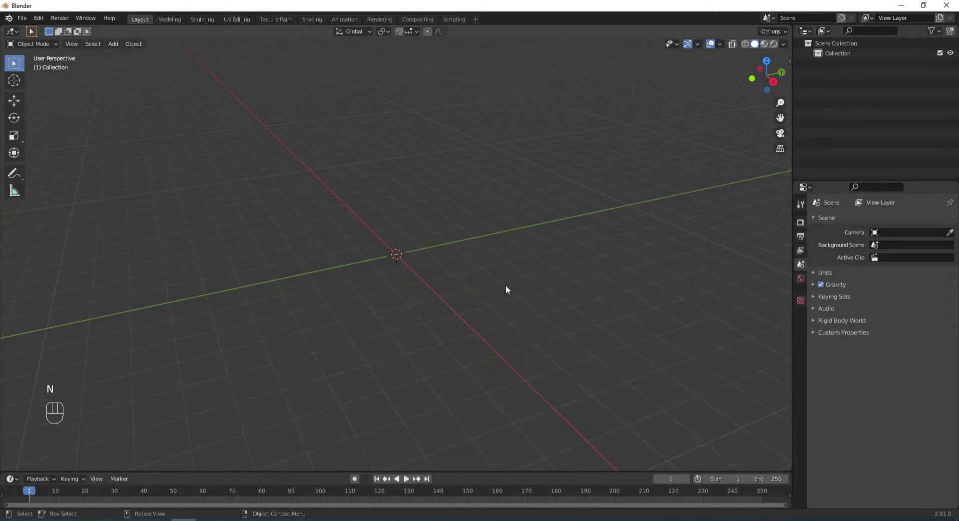
Step: Add a mesh plane and rotate it 90° about the global Y axis so it stands upright
{"action": "key", "text": "shift+a"}
{"action": "mouse_move", "coordinate": [505, 286]}
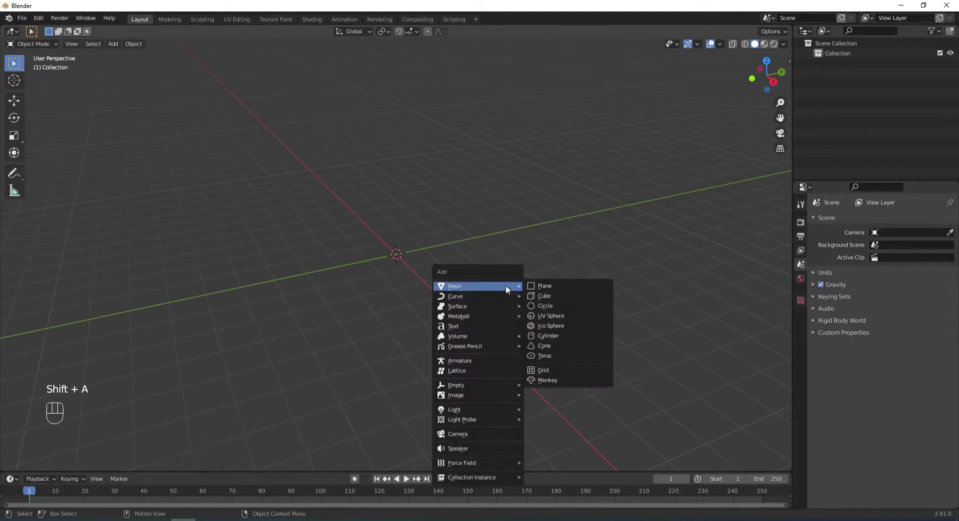
{"action": "left_click", "coordinate": [543, 284]}
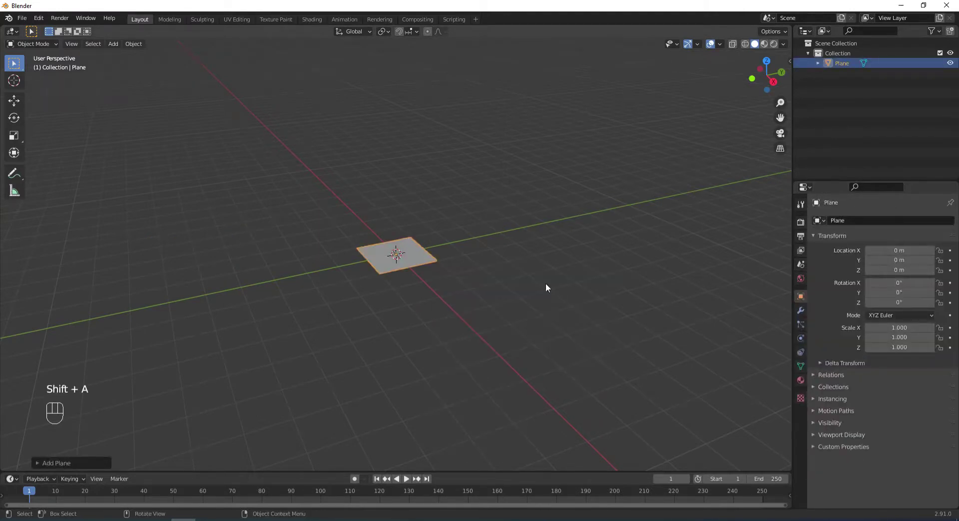
{"action": "key", "text": "KP_3"}
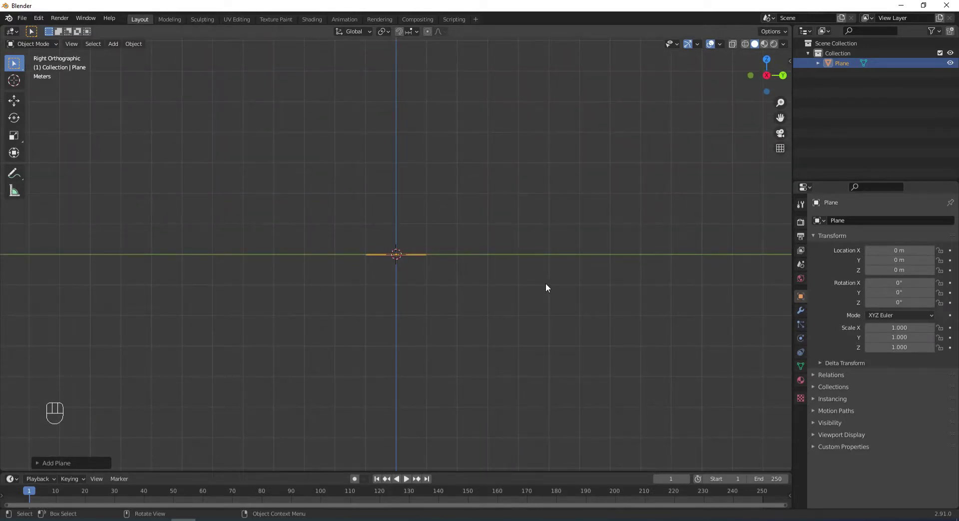
{"action": "key", "text": "r"}
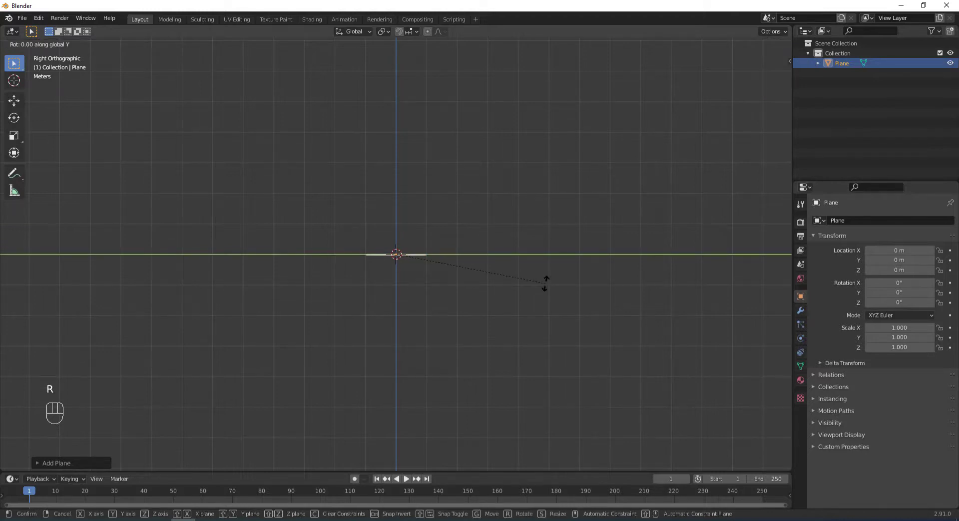
{"action": "type", "text": "90"}
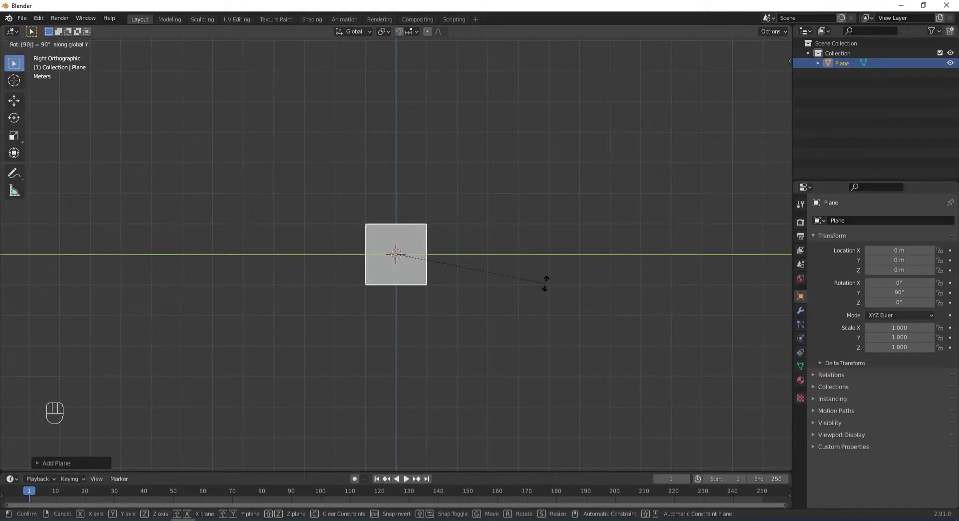
{"action": "key", "text": "Return"}
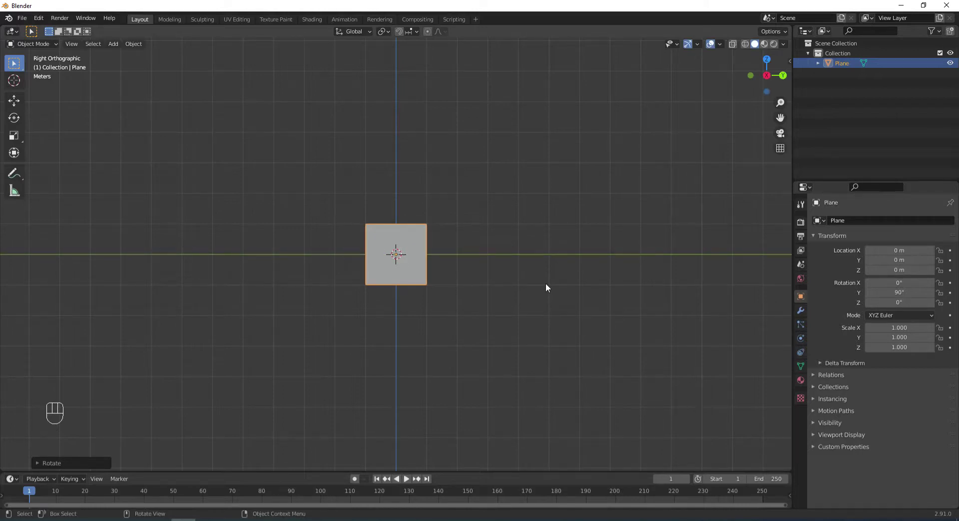
Step: In Edit Mode, stretch the plane along the Y axis to about twice its width, forming a flag-shaped rectangle
{"action": "key", "text": "Tab"}
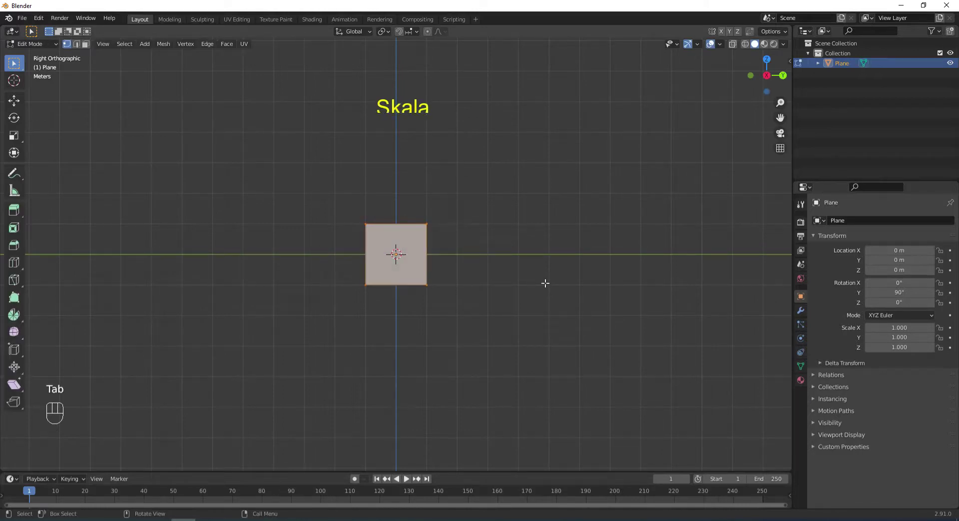
{"action": "key", "text": "s"}
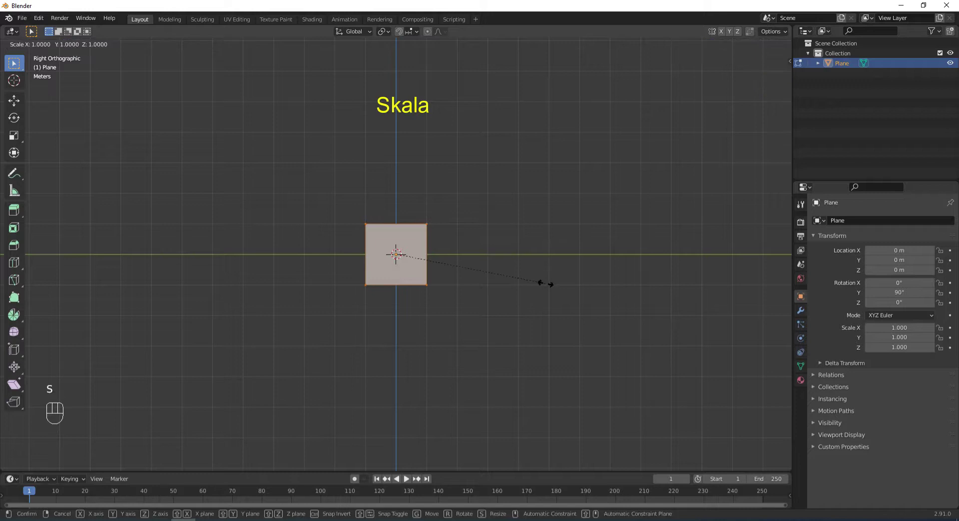
{"action": "key", "text": "y"}
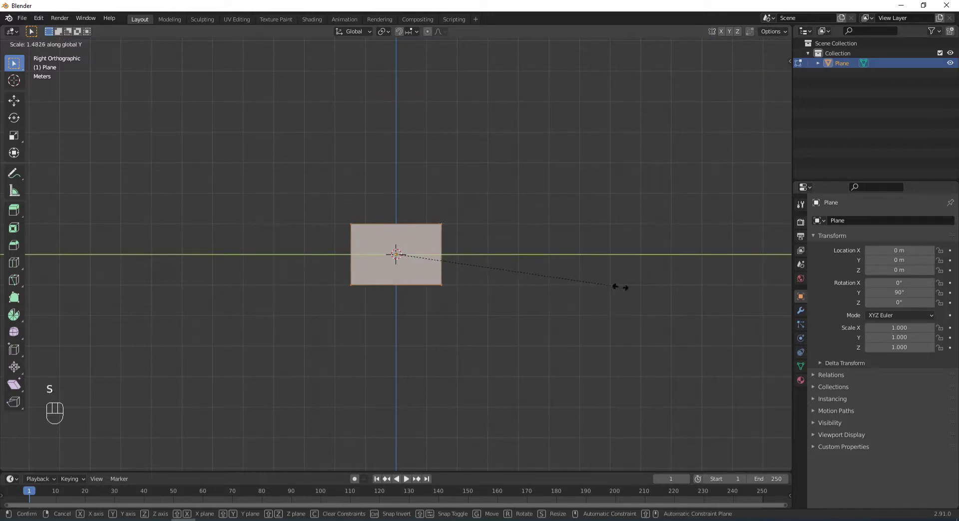
{"action": "left_click", "coordinate": [694, 293]}
{"action": "left_click", "coordinate": [541, 249]}
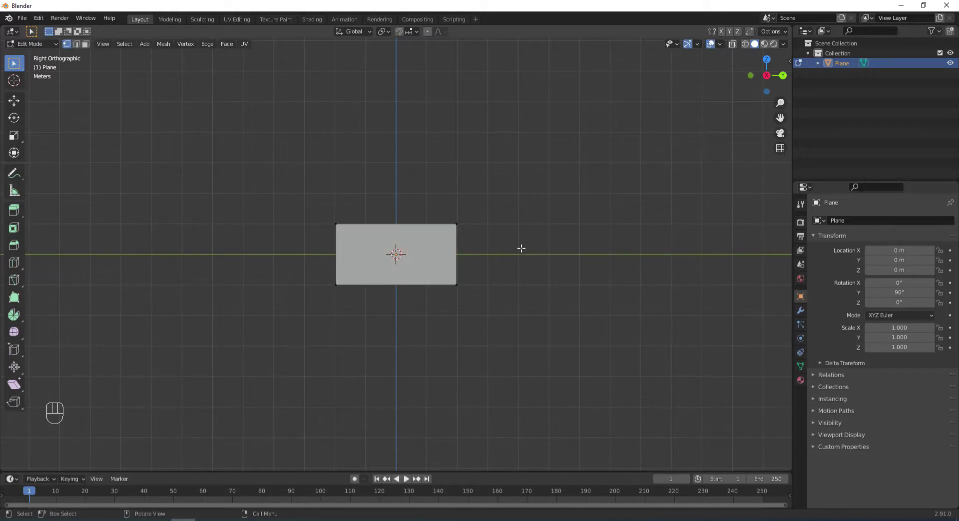
Step: Add a centred horizontal loop cut that divides the rectangle into equal upper and lower halves
{"action": "key", "text": "ctrl+r"}
{"action": "left_click", "coordinate": [455, 252]}
{"action": "right_click", "coordinate": [443, 252]}
Step: Create a new material with a red base colour (H 0.983, S 1.000) for the plane and switch the viewport to Material Preview shading
{"action": "key", "text": "3"}
{"action": "left_click", "coordinate": [428, 237]}
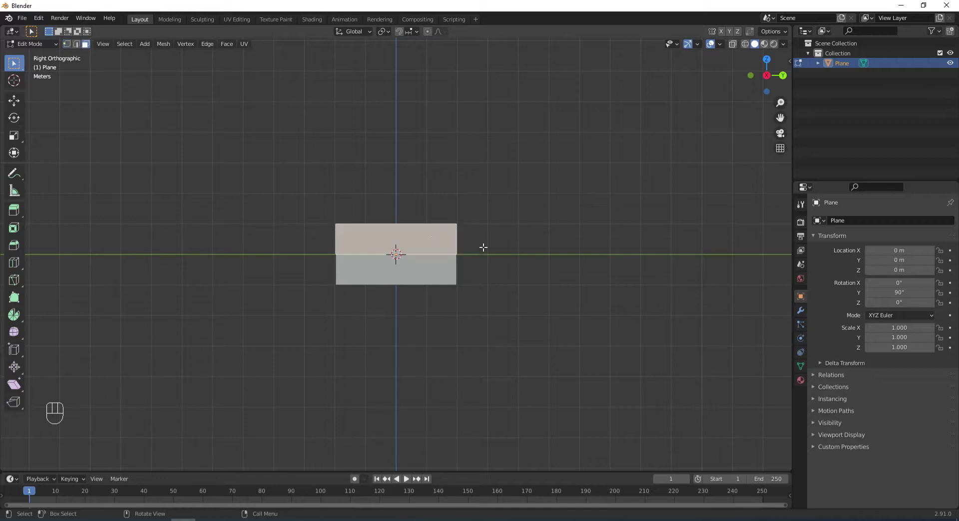
{"action": "left_click", "coordinate": [800, 381]}
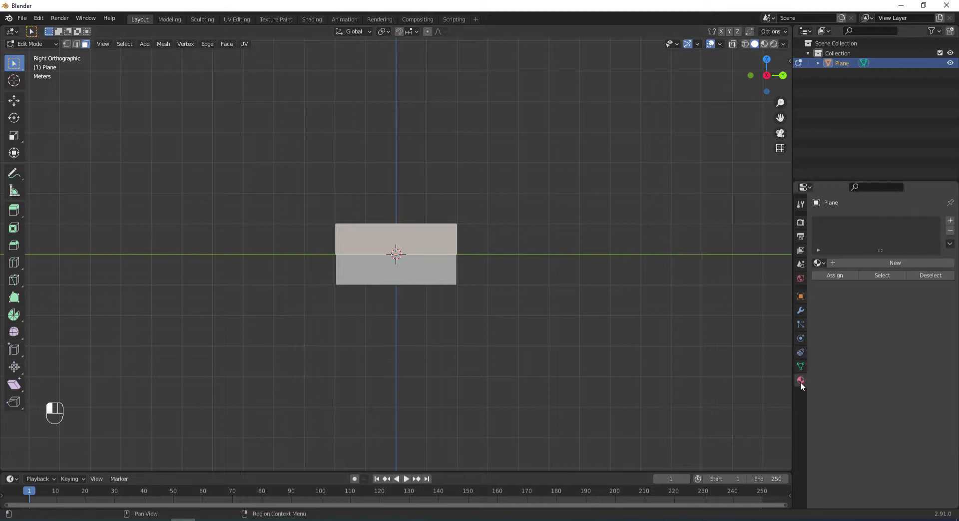
{"action": "left_click", "coordinate": [950, 223]}
{"action": "left_click", "coordinate": [890, 263]}
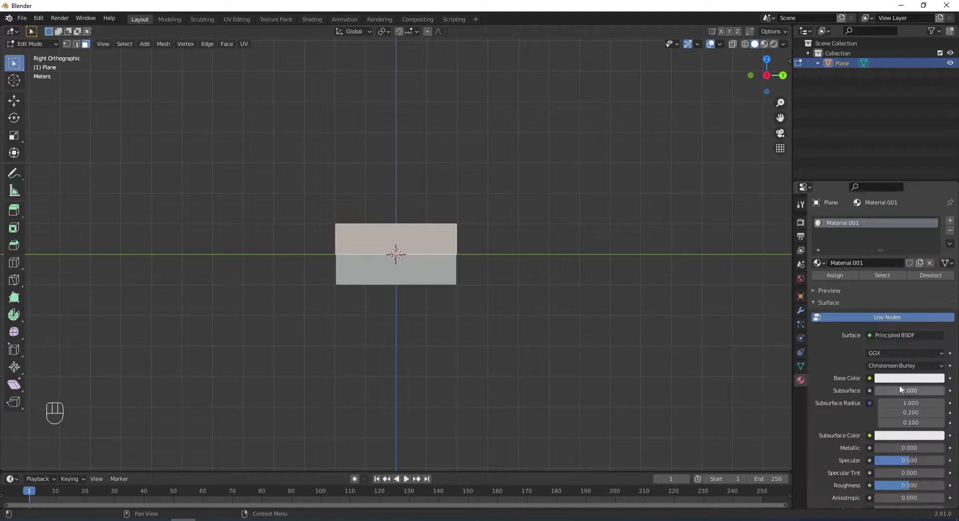
{"action": "left_click", "coordinate": [901, 383]}
{"action": "left_click_drag", "start_coordinate": [893, 272], "coordinate": [896, 309]}
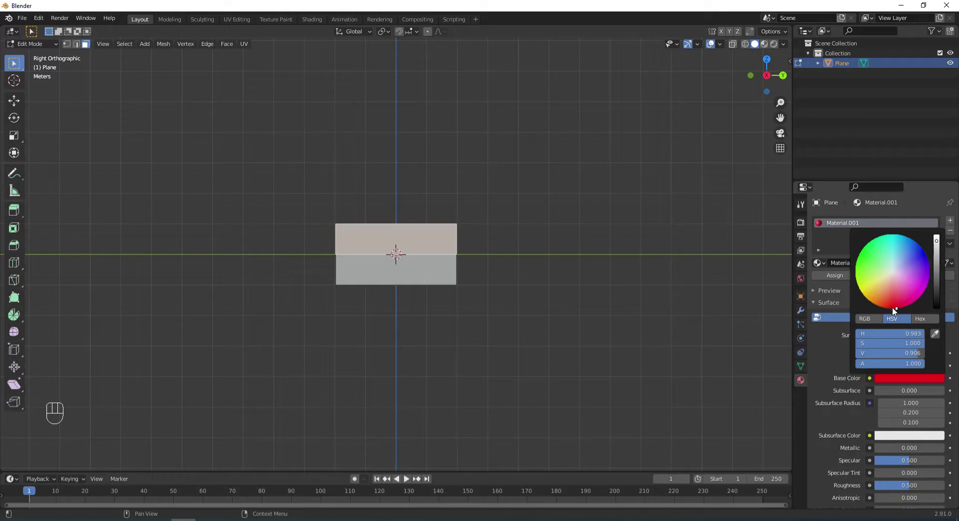
{"action": "left_click", "coordinate": [430, 272]}
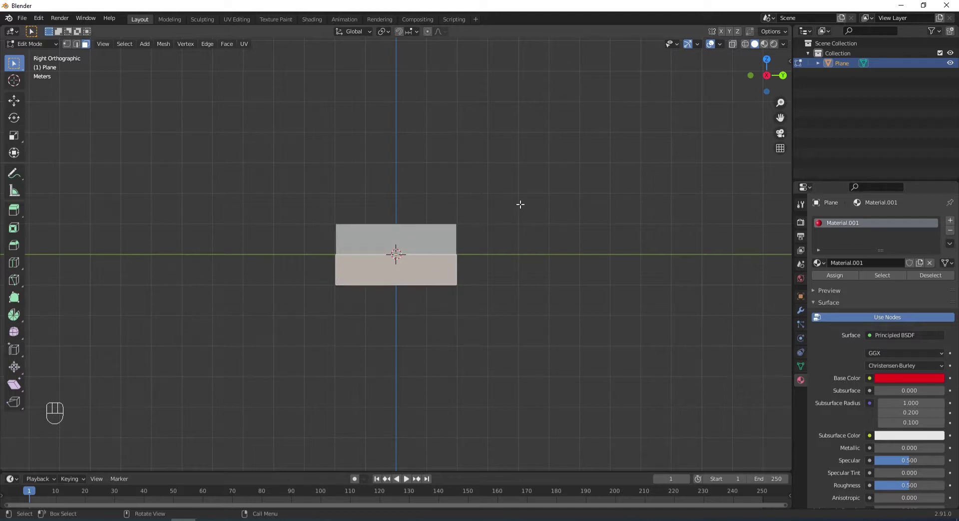
{"action": "left_click", "coordinate": [764, 43]}
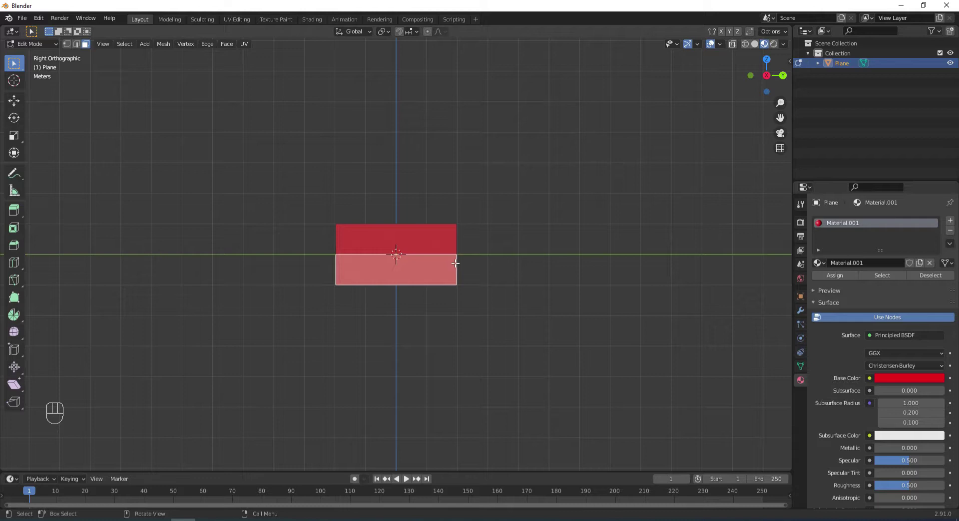
Step: Create a second material with a bright white base colour and assign it to the flag's lower half
{"action": "left_click", "coordinate": [456, 263]}
{"action": "left_click", "coordinate": [412, 271]}
{"action": "left_click", "coordinate": [950, 221]}
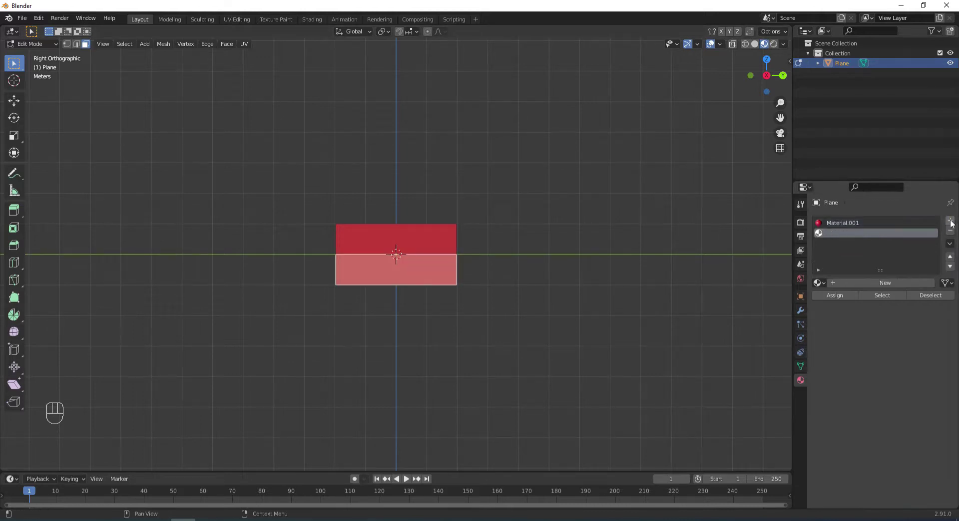
{"action": "left_click", "coordinate": [884, 283]}
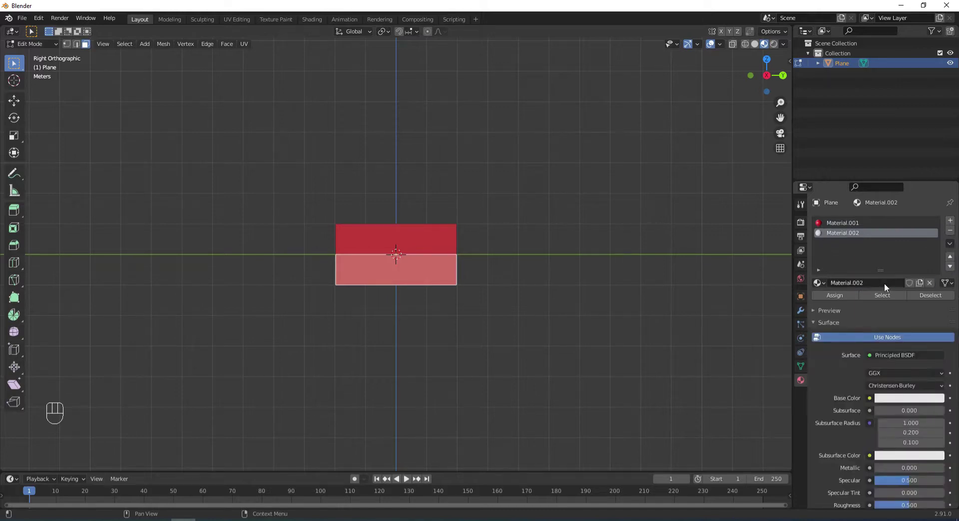
{"action": "left_click", "coordinate": [899, 398]}
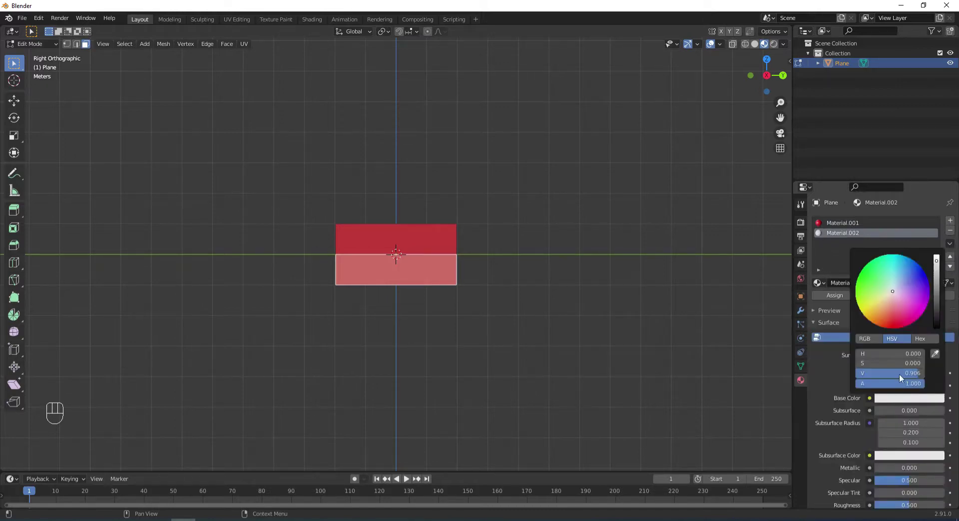
{"action": "left_click_drag", "start_coordinate": [934, 262], "coordinate": [936, 259]}
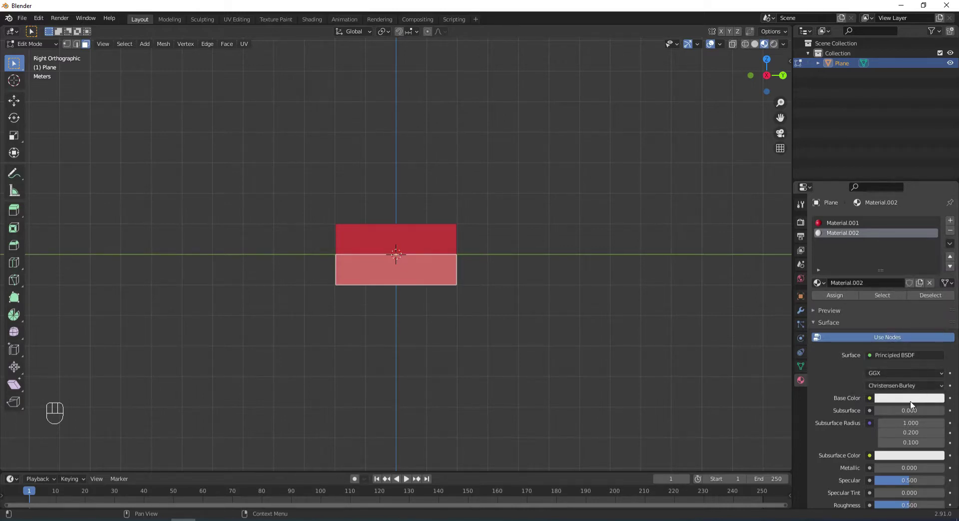
{"action": "left_click", "coordinate": [834, 295]}
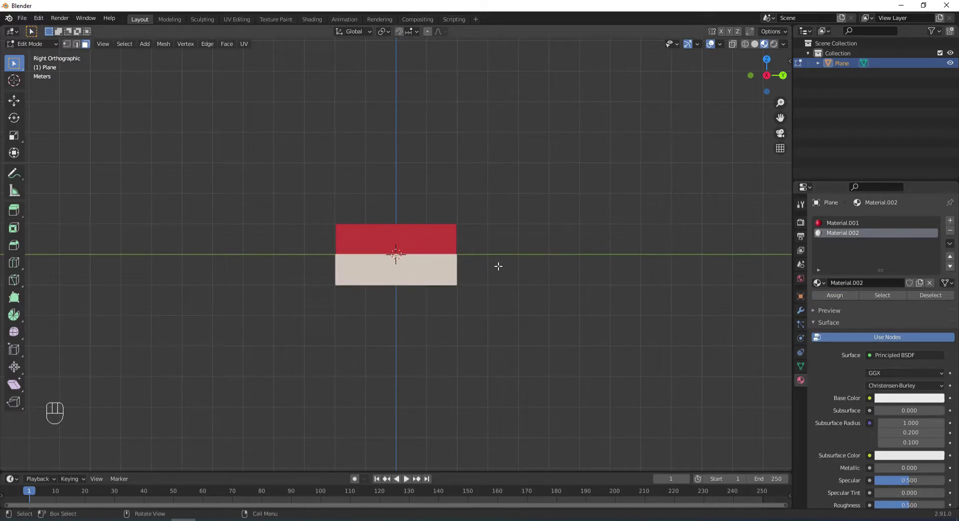
Step: Set Specular to 0.000 on both the white and the red flag materials
{"action": "scroll", "coordinate": [898, 442], "scroll_direction": "down", "scroll_amount": 3}
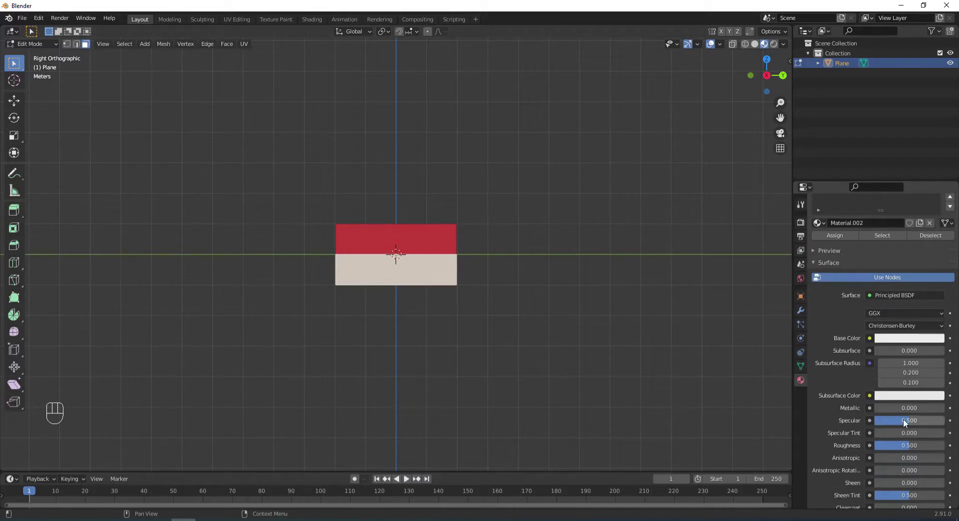
{"action": "left_click_drag", "start_coordinate": [907, 421], "coordinate": [874, 420]}
{"action": "scroll", "coordinate": [876, 240], "scroll_direction": "up", "scroll_amount": 3}
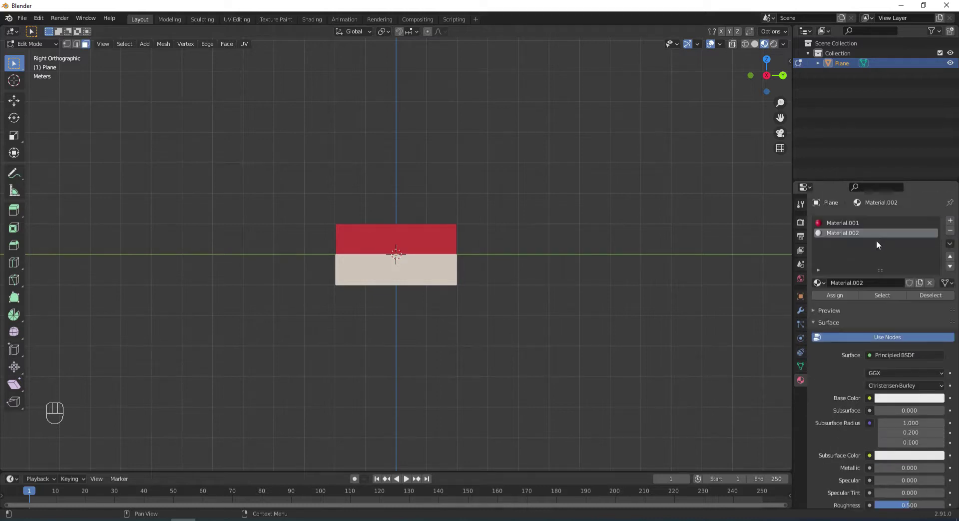
{"action": "left_click", "coordinate": [839, 223]}
{"action": "scroll", "coordinate": [914, 471], "scroll_direction": "down", "scroll_amount": 1}
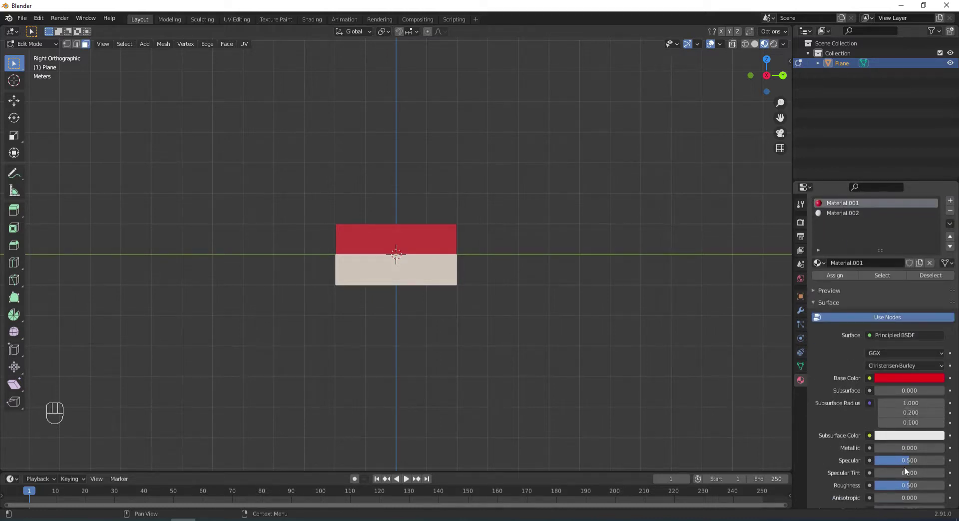
{"action": "left_click_drag", "start_coordinate": [905, 460], "coordinate": [844, 460]}
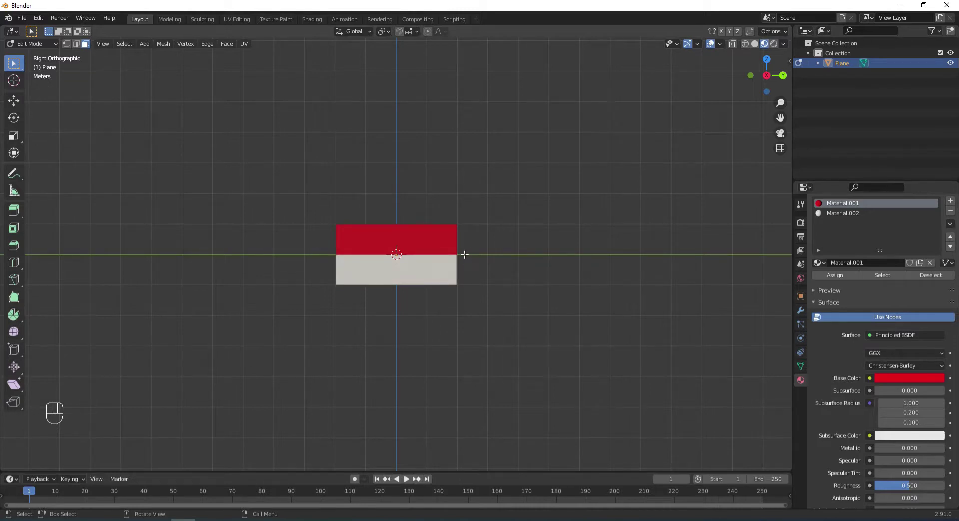
Step: Subdivide all faces of the flag with 10 cuts, then deselect the mesh
{"action": "key", "text": "a"}
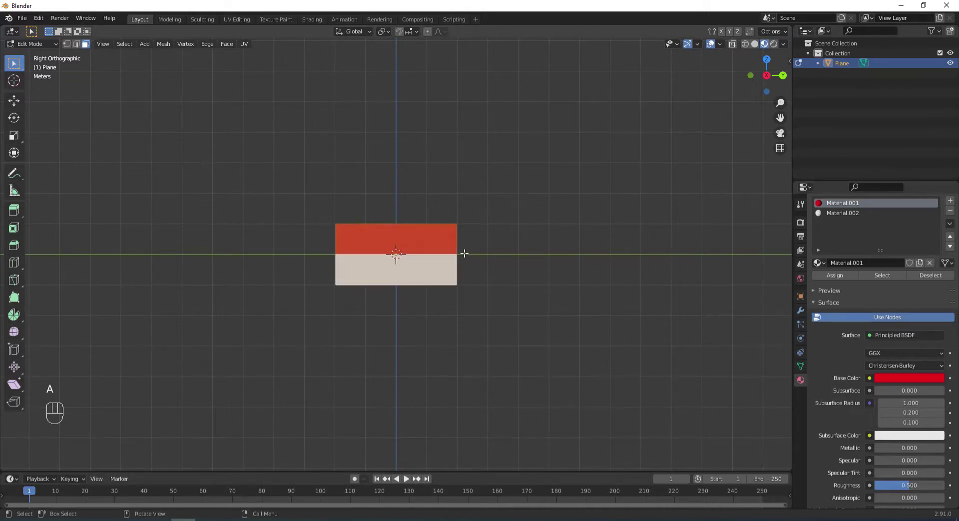
{"action": "right_click", "coordinate": [410, 243]}
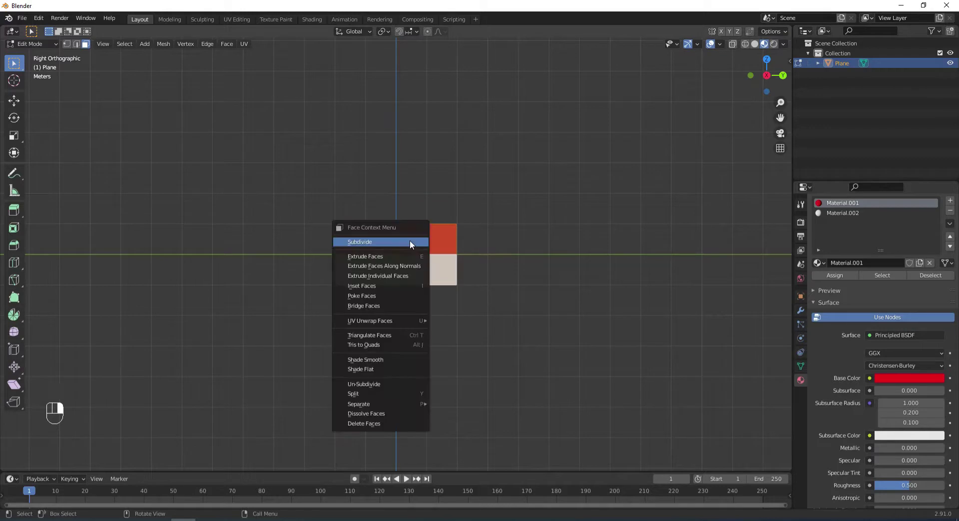
{"action": "left_click", "coordinate": [377, 242]}
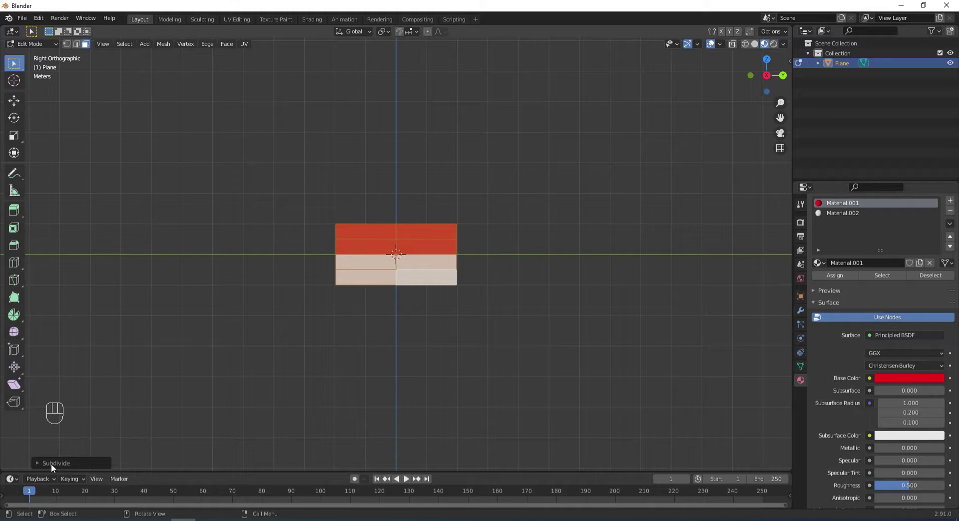
{"action": "left_click", "coordinate": [51, 463]}
{"action": "left_click", "coordinate": [133, 395]}
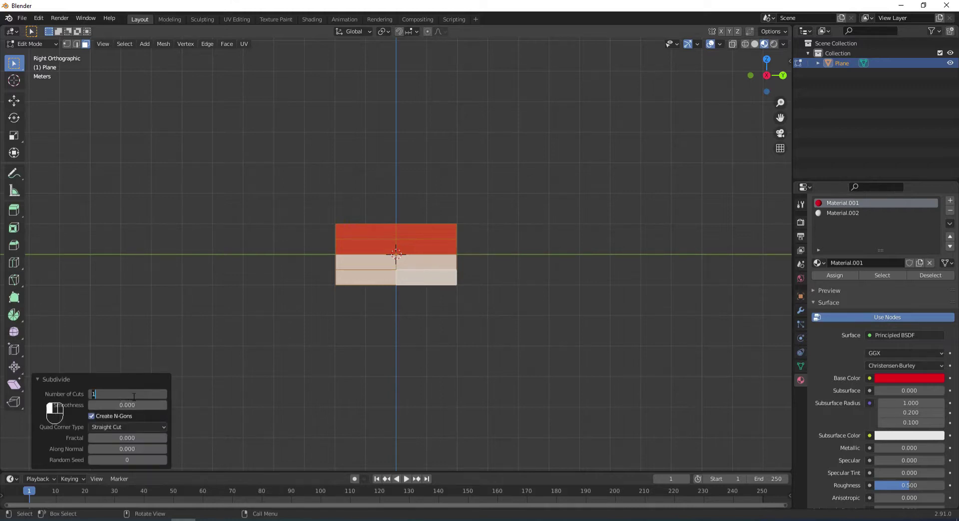
{"action": "type", "text": "10"}
{"action": "key", "text": "Return"}
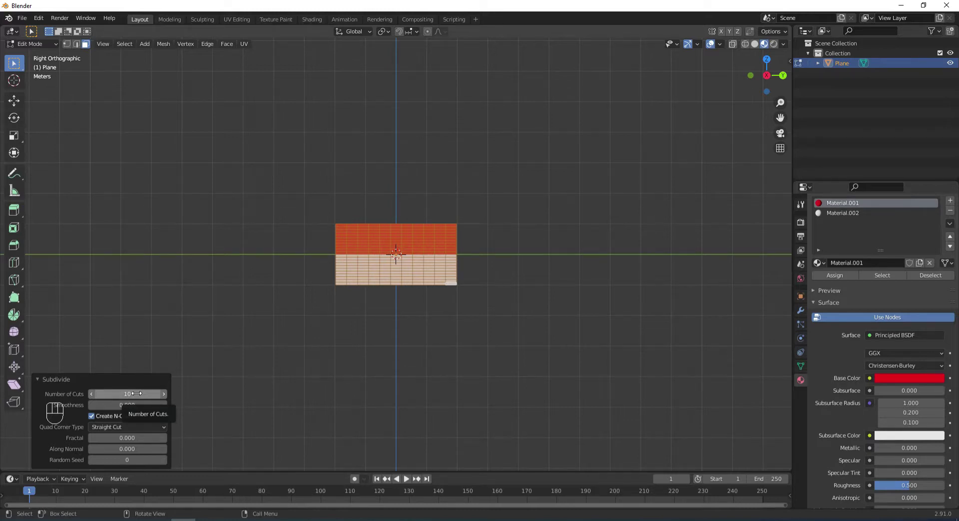
{"action": "left_click", "coordinate": [36, 380]}
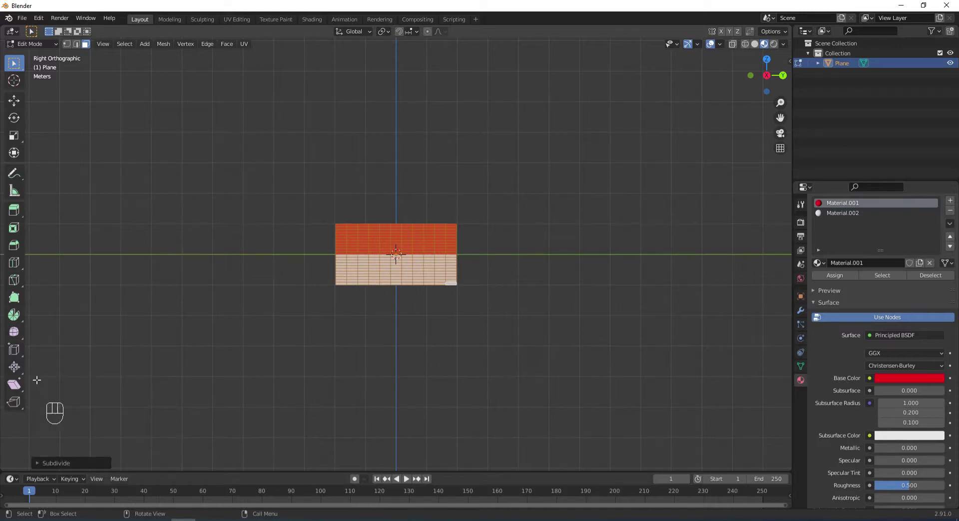
{"action": "left_click", "coordinate": [411, 304]}
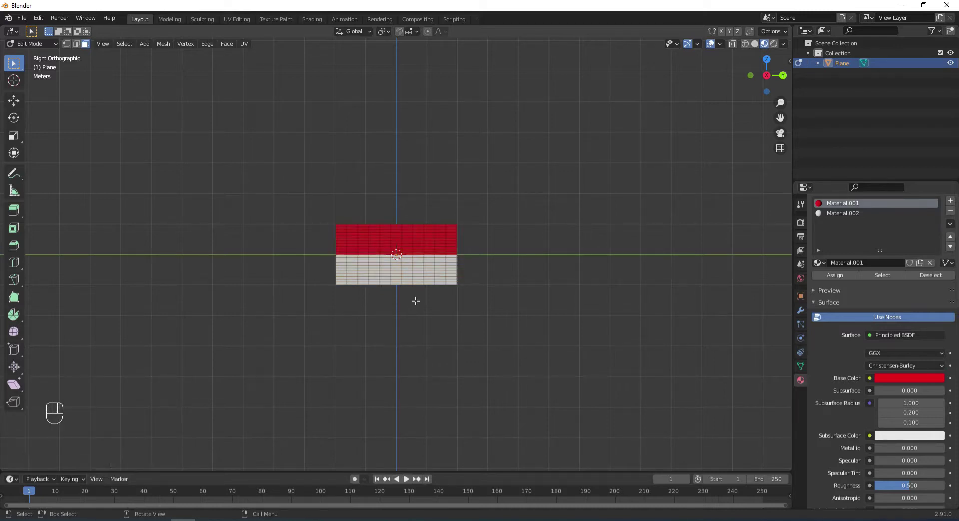
Step: Assign the flag's upper-left and lower-left corner vertices to a new vertex group, then leave mesh editing
{"action": "key", "text": "1"}
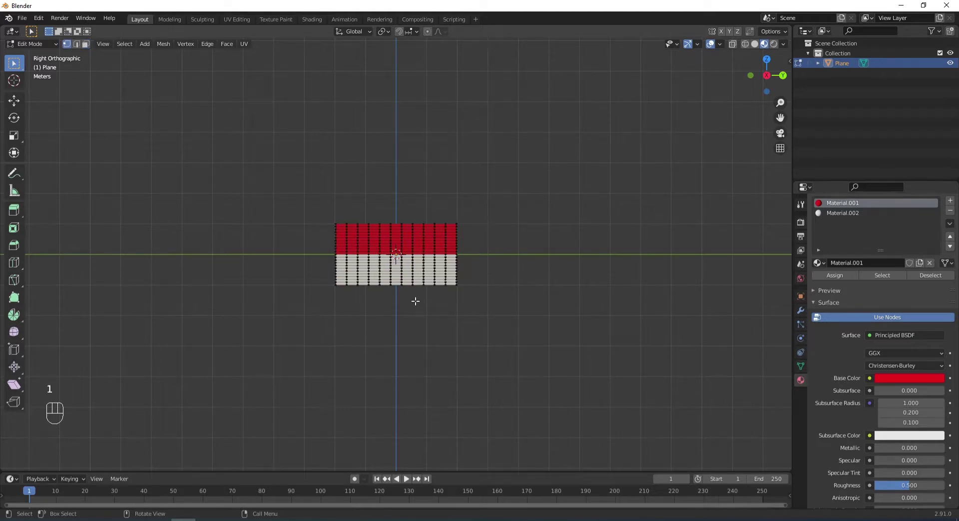
{"action": "scroll", "coordinate": [415, 301], "scroll_direction": "up", "scroll_amount": 5}
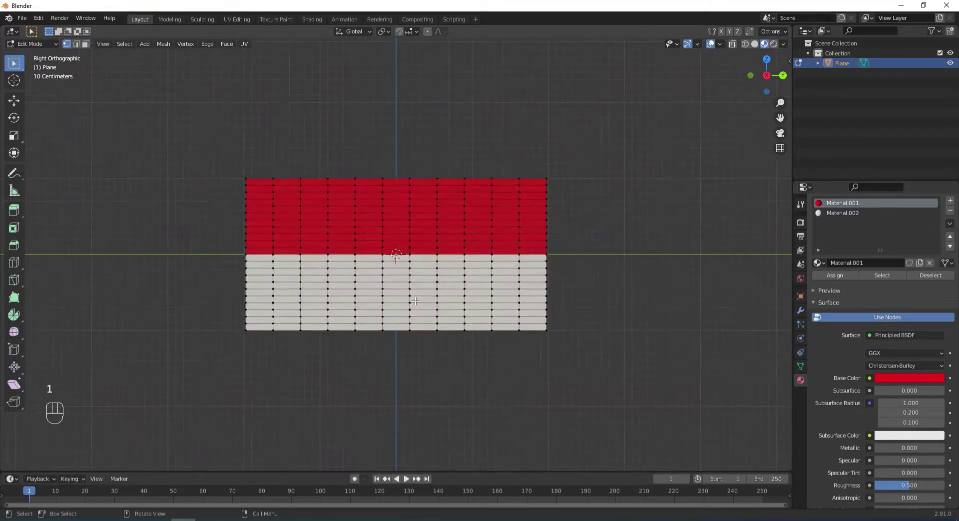
{"action": "left_click_drag", "start_coordinate": [228, 169], "coordinate": [249, 186]}
{"action": "left_click_drag", "start_coordinate": [240, 323], "coordinate": [252, 334], "text": "shift"}
{"action": "left_click", "coordinate": [800, 366]}
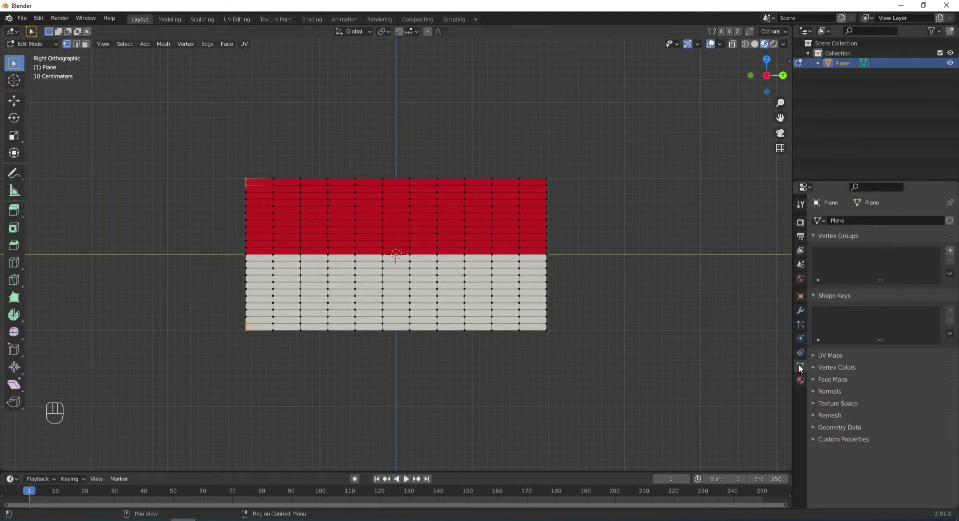
{"action": "left_click", "coordinate": [950, 250]}
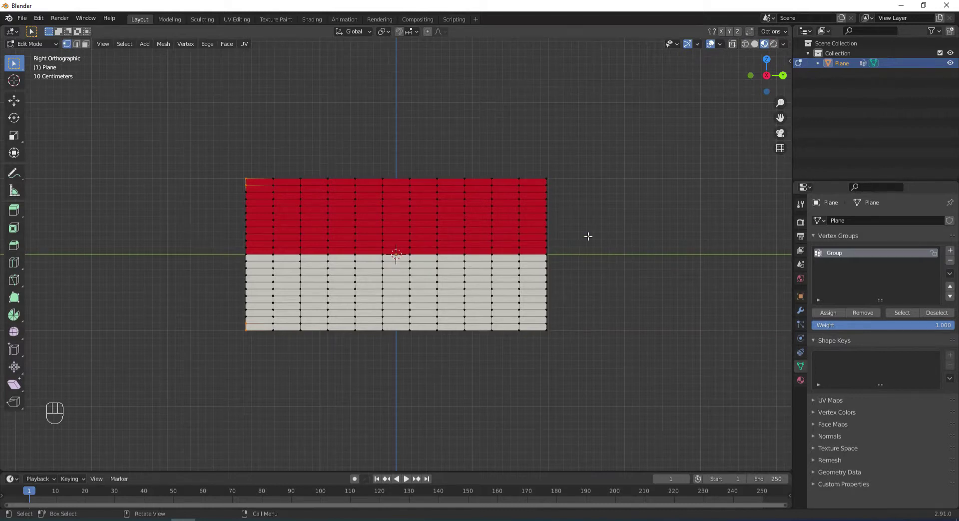
{"action": "key", "text": "Tab"}
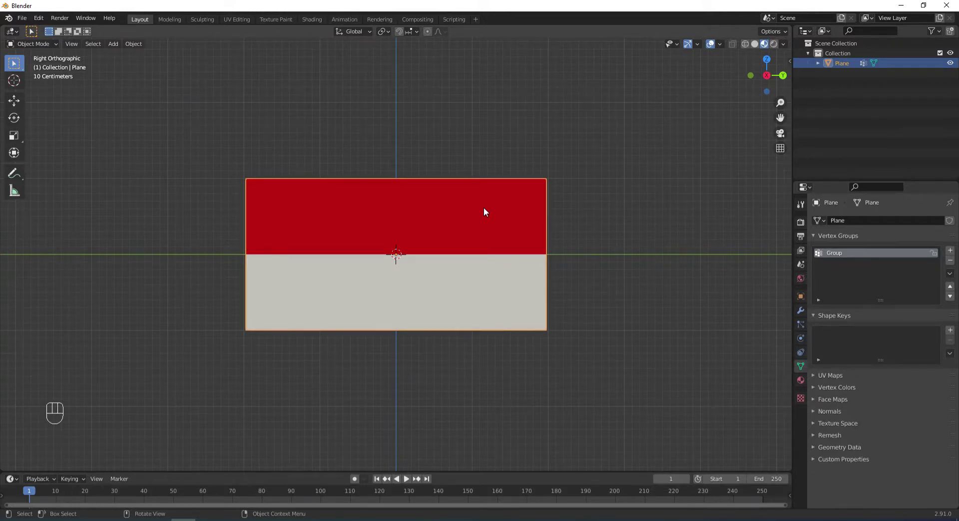
Step: Enable Cloth physics on the flag and set the cloth shape's pin group to Group
{"action": "left_click", "coordinate": [800, 338]}
{"action": "left_click", "coordinate": [854, 256]}
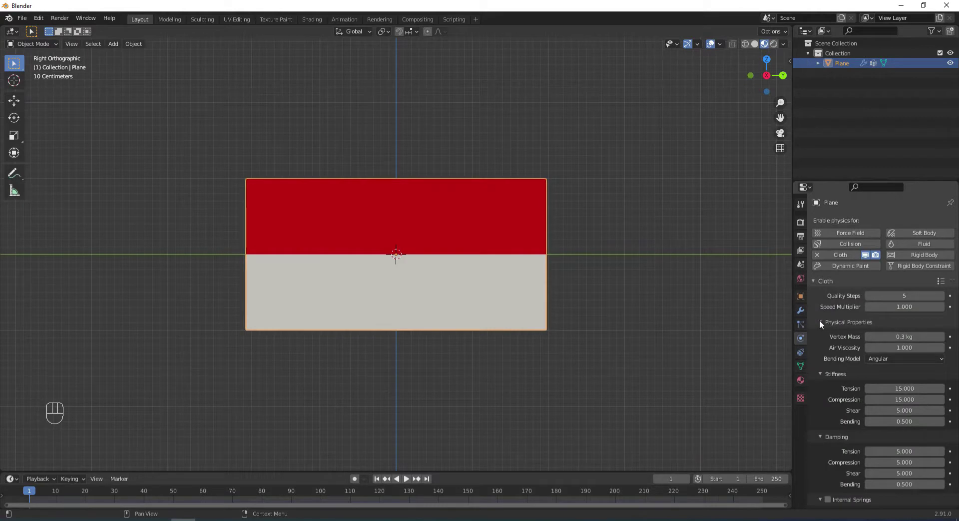
{"action": "left_click", "coordinate": [819, 323]}
{"action": "left_click", "coordinate": [822, 347]}
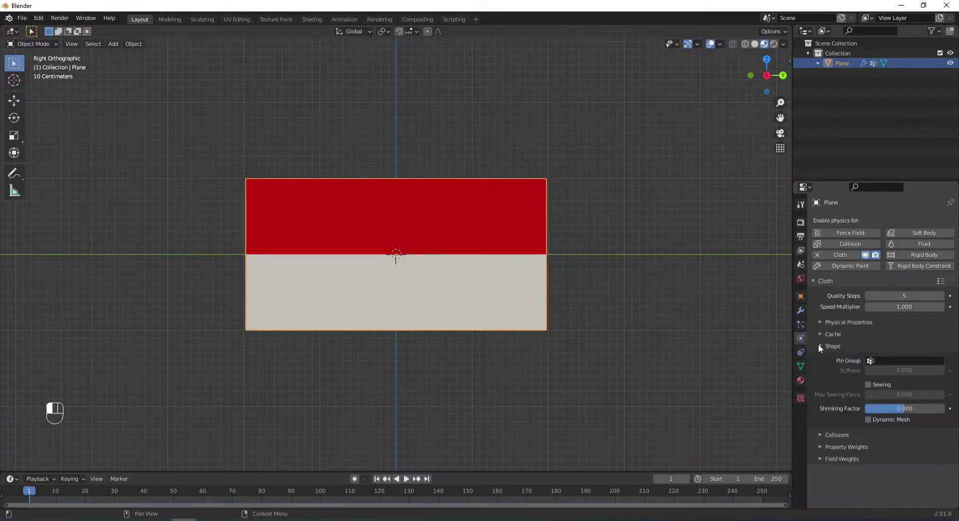
{"action": "left_click", "coordinate": [885, 361]}
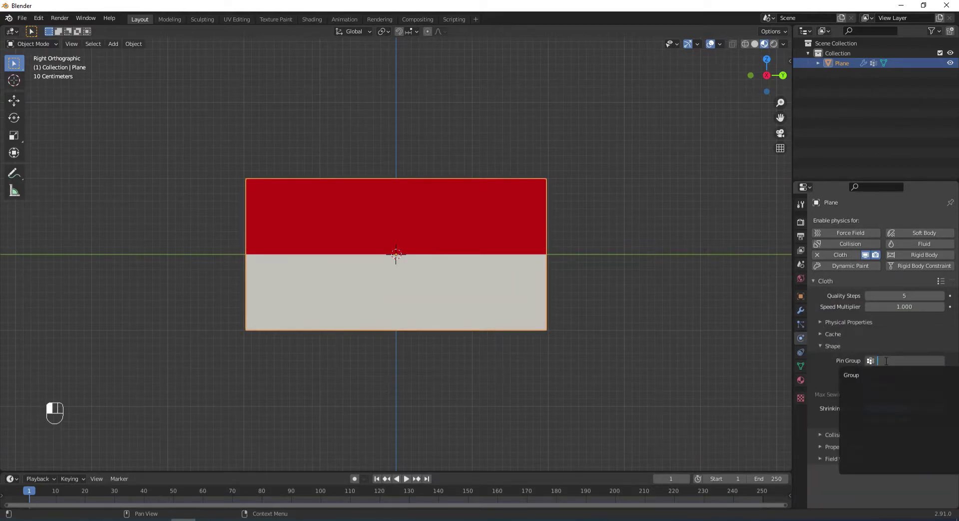
{"action": "left_click", "coordinate": [855, 375]}
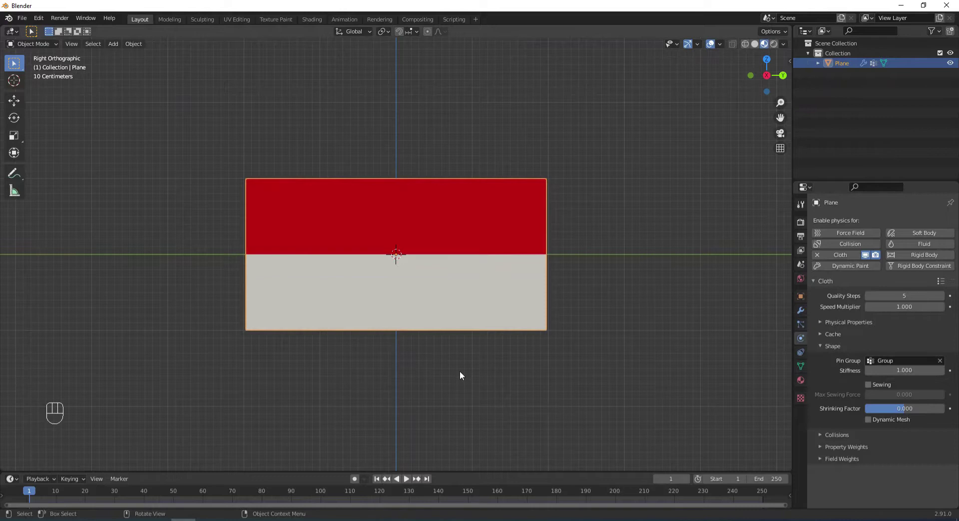
Step: Play the cloth simulation to check how the pinned flag falls, enlarge the timeline and return to frame 1
{"action": "key", "text": "space"}
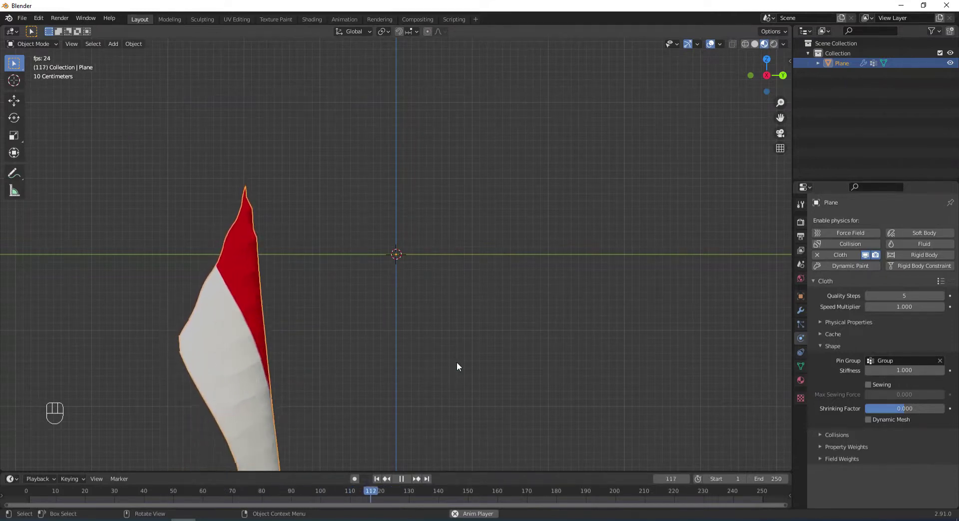
{"action": "left_click_drag", "start_coordinate": [570, 472], "coordinate": [570, 446]}
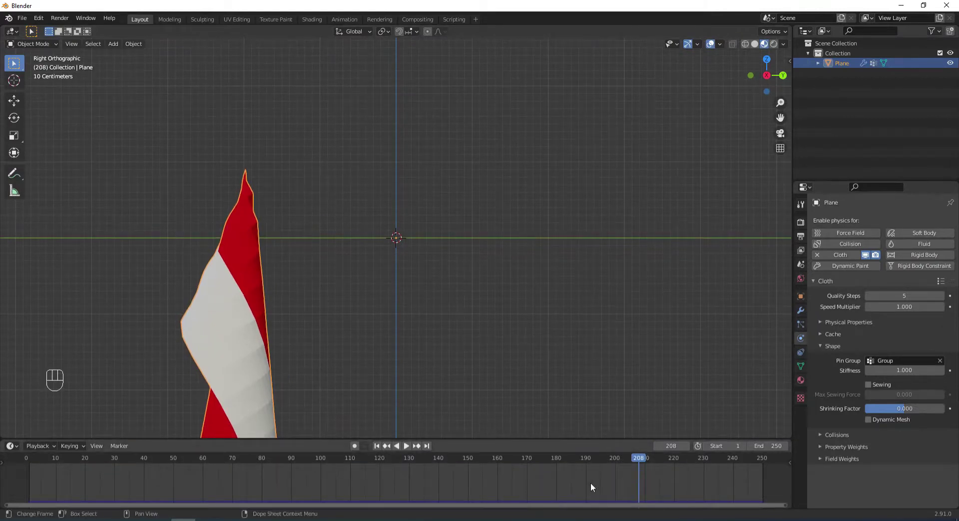
{"action": "key", "text": "space"}
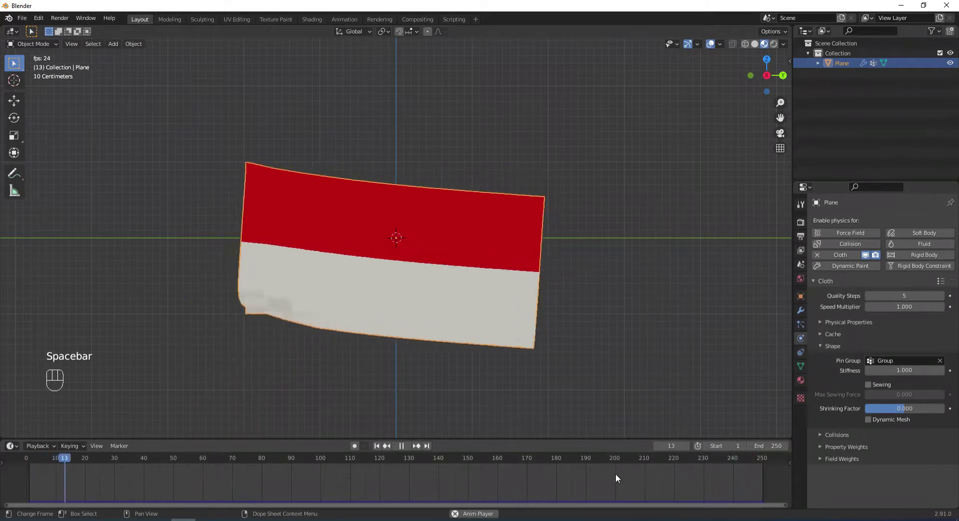
{"action": "key", "text": "space"}
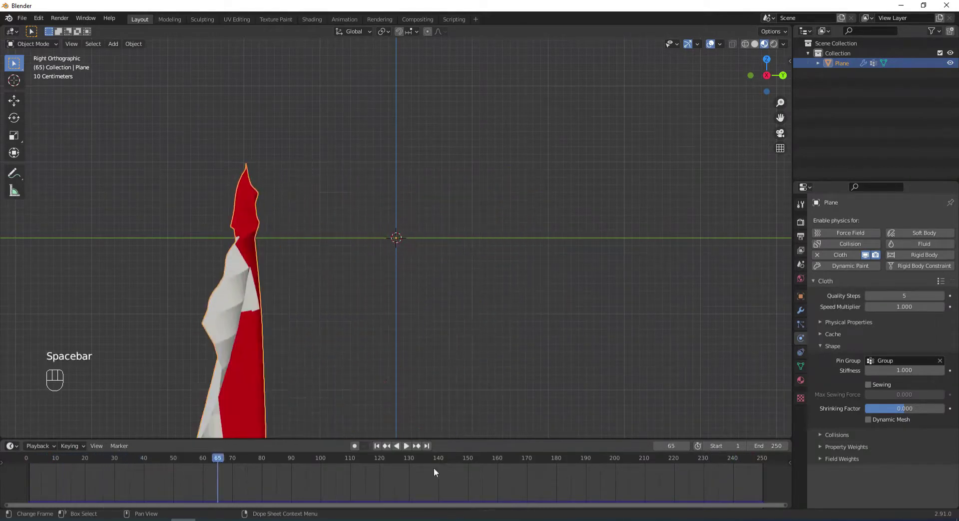
{"action": "left_click_drag", "start_coordinate": [222, 457], "coordinate": [29, 460]}
Step: Add a cylinder at the scene origin and scale its whole mesh down to a very small size
{"action": "scroll", "coordinate": [551, 319], "scroll_direction": "down", "scroll_amount": 5}
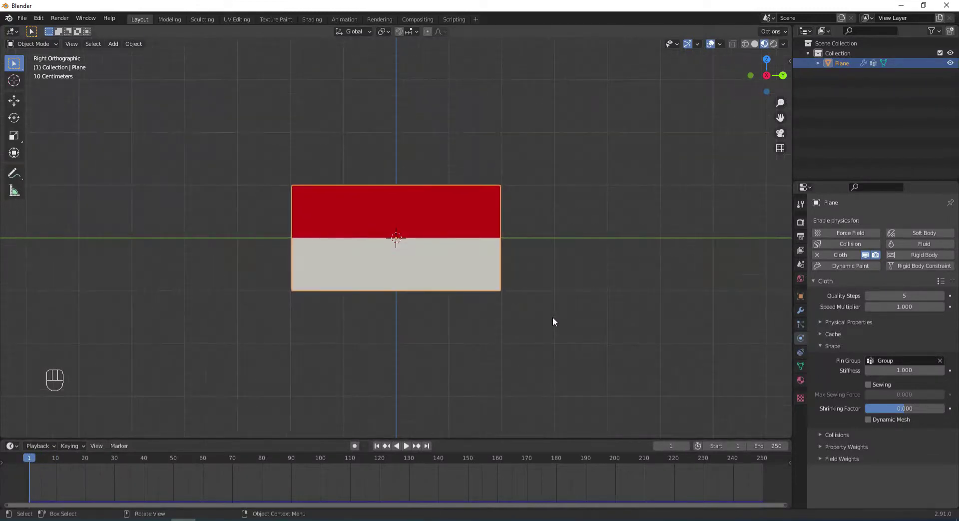
{"action": "left_click", "coordinate": [507, 290]}
{"action": "key", "text": "shift+a"}
{"action": "mouse_move", "coordinate": [507, 250]}
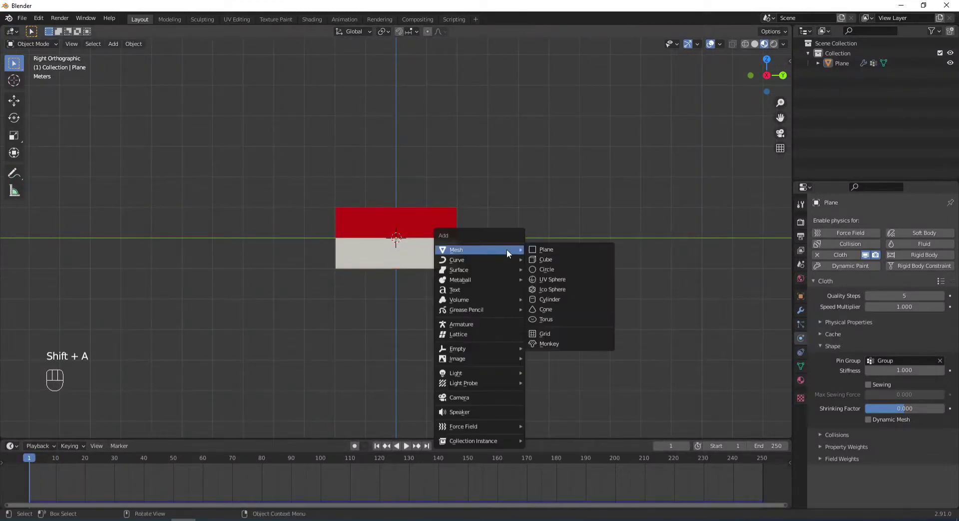
{"action": "left_click", "coordinate": [549, 299]}
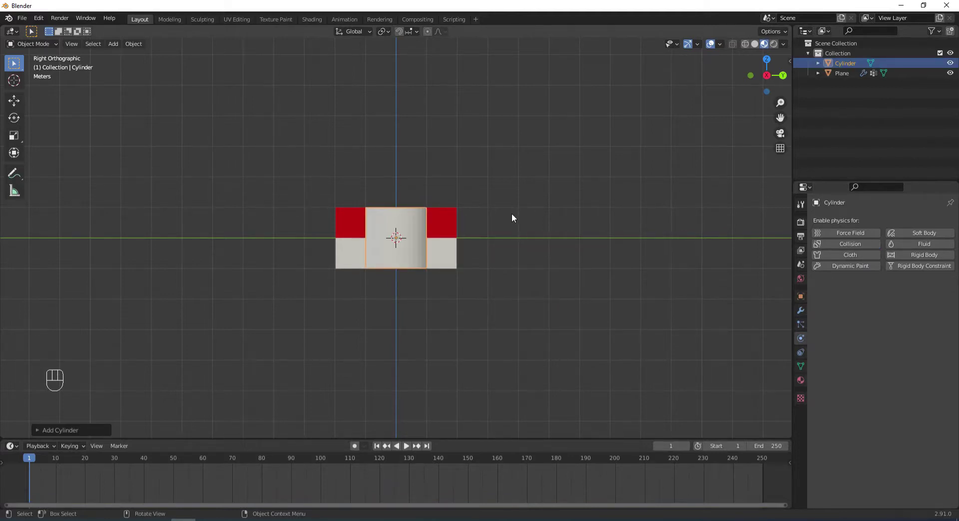
{"action": "key", "text": "Tab"}
{"action": "key", "text": "a"}
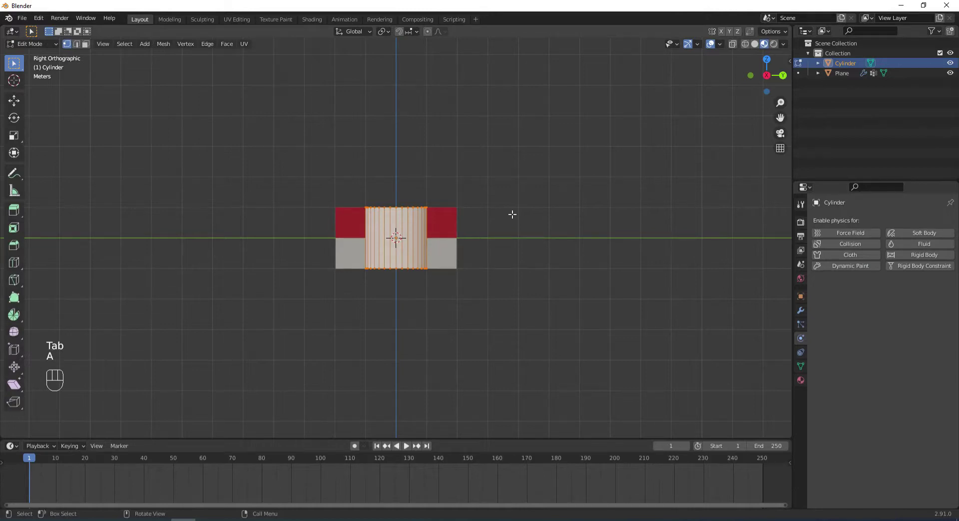
{"action": "key", "text": "s"}
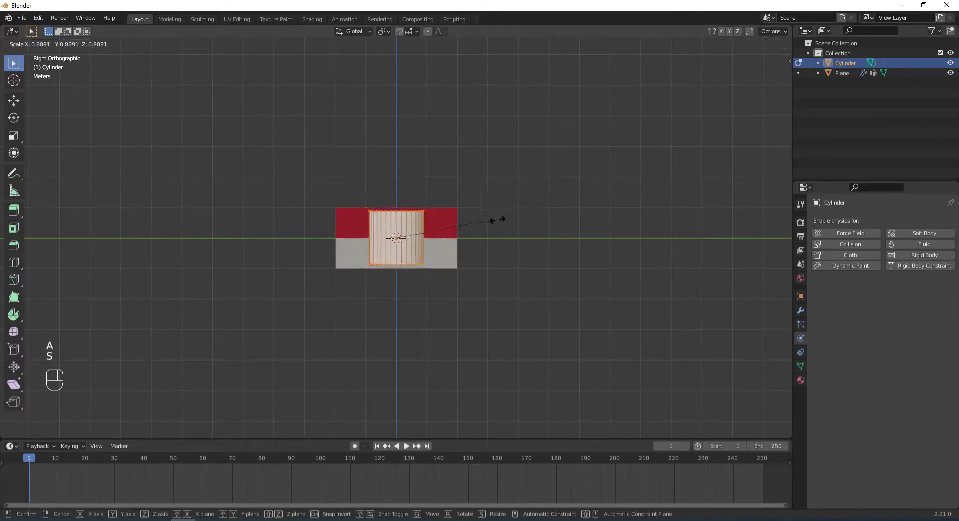
{"action": "left_click", "coordinate": [408, 234]}
Step: Move the small cylinder along Y to just outside the flag's left edge and stretch it along Z into a pole
{"action": "middle_click_drag", "start_coordinate": [499, 171], "coordinate": [500, 251]}
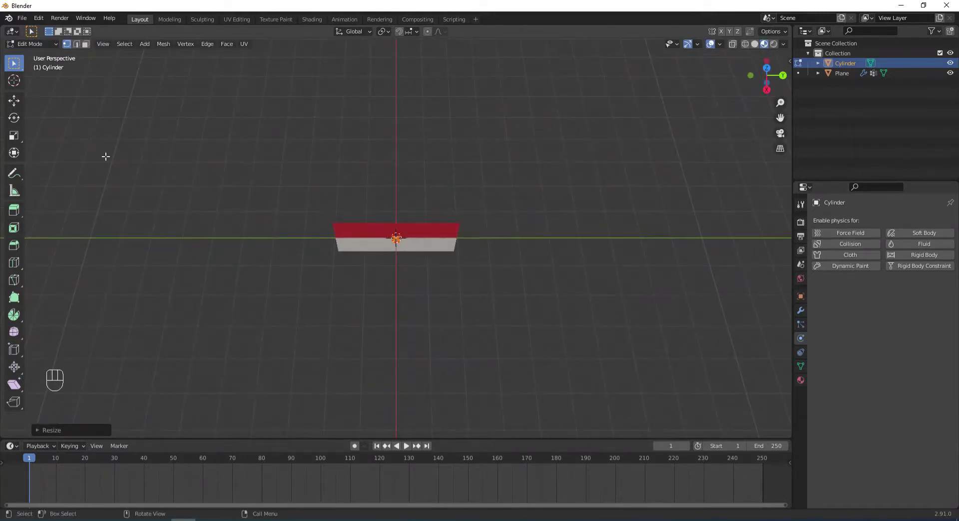
{"action": "left_click", "coordinate": [14, 101]}
{"action": "left_click_drag", "start_coordinate": [439, 238], "coordinate": [370, 244]}
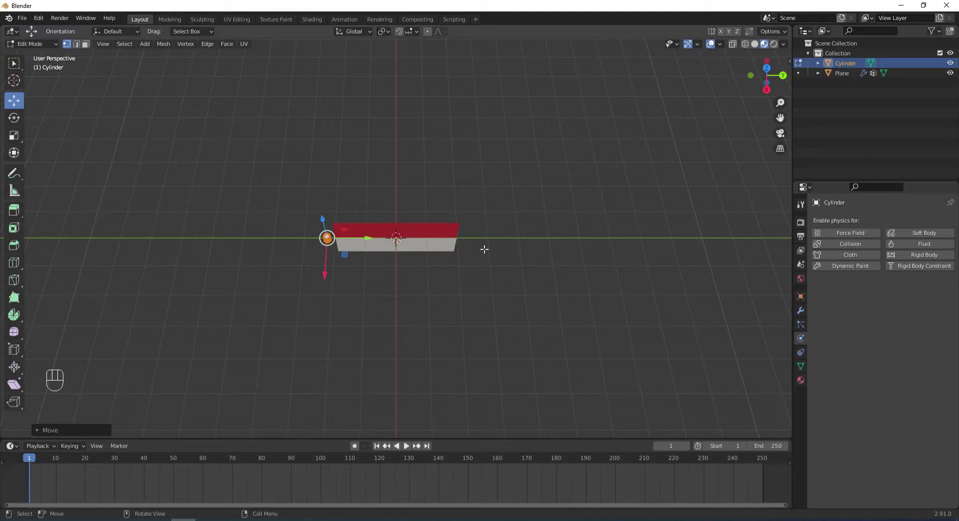
{"action": "key", "text": "s"}
{"action": "key", "text": "z"}
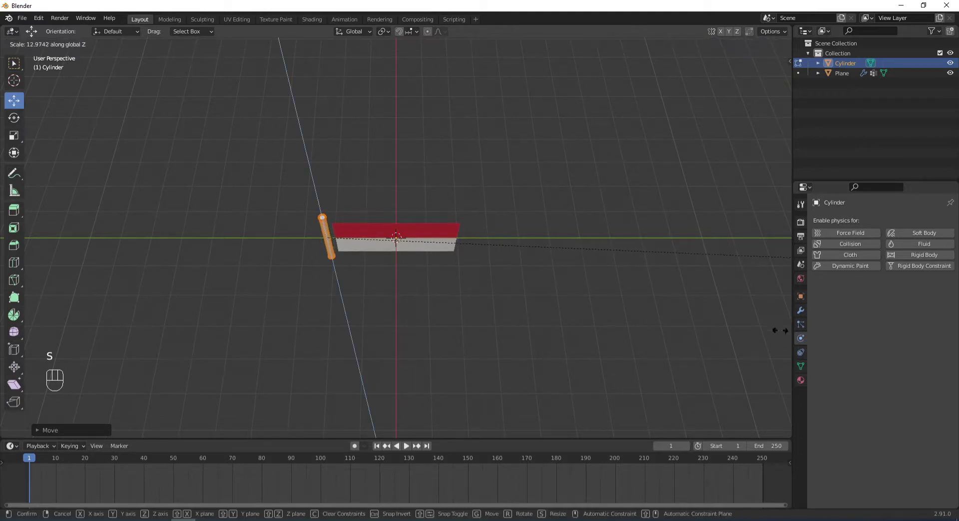
{"action": "left_click", "coordinate": [710, 333]}
Step: Scale the pole thinner in X and Y only, keeping its Z height
{"action": "middle_click_drag", "start_coordinate": [709, 333], "coordinate": [710, 259]}
{"action": "scroll", "coordinate": [699, 272], "scroll_direction": "up", "scroll_amount": 4}
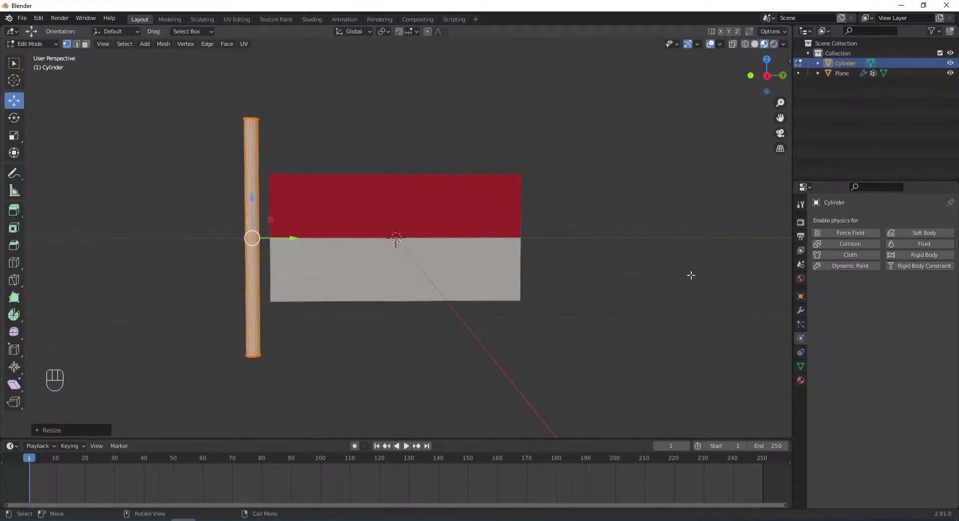
{"action": "scroll", "coordinate": [689, 275], "scroll_direction": "down", "scroll_amount": 1}
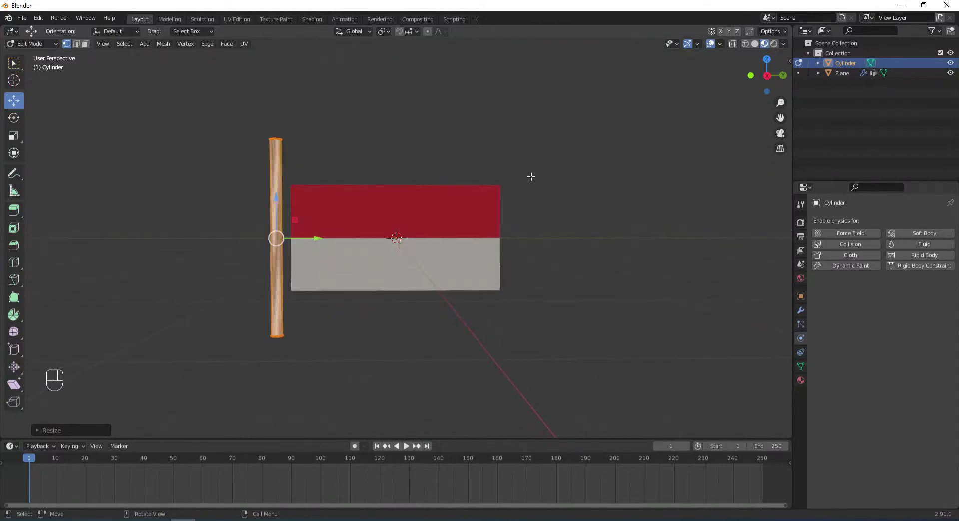
{"action": "key", "text": "s"}
{"action": "key", "text": "shift+z"}
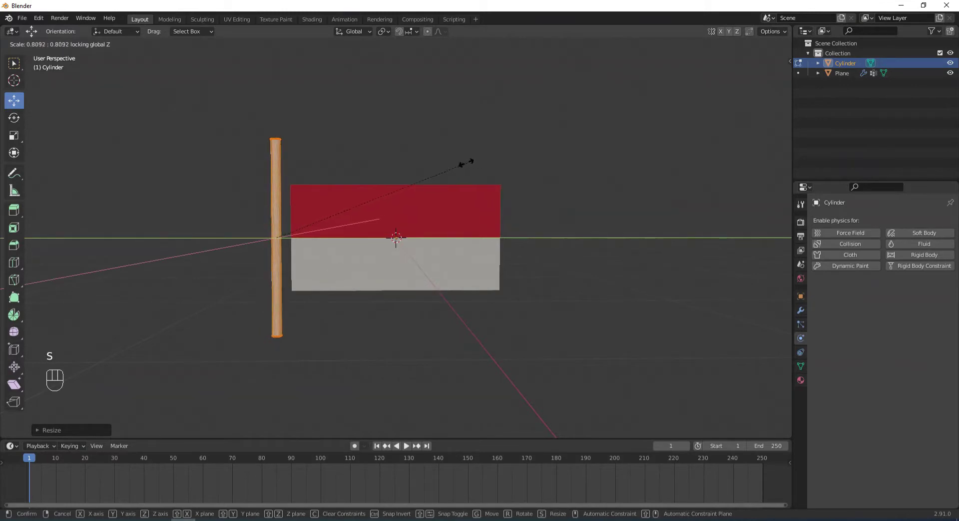
{"action": "left_click", "coordinate": [425, 178]}
Step: Lengthen the pole along Z by a factor of about 1.63 and return to Object Mode
{"action": "key", "text": "Tab"}
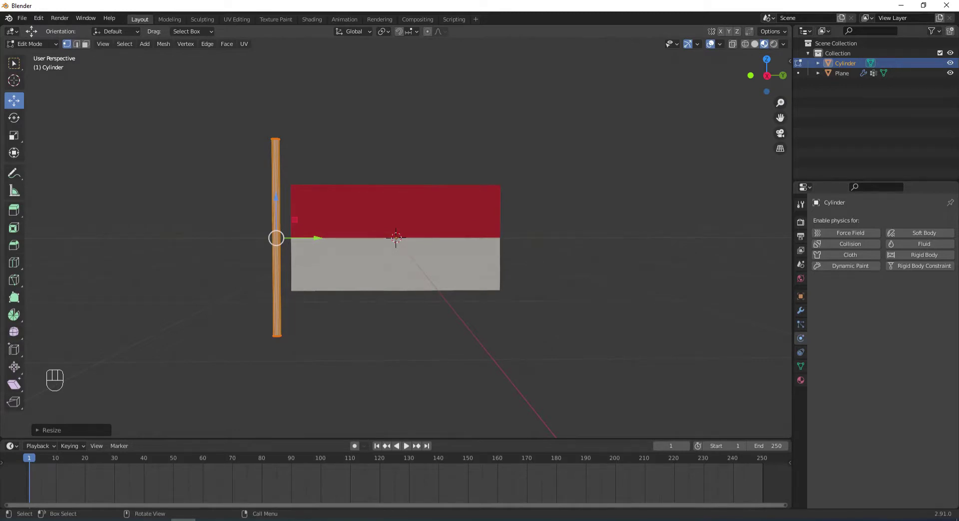
{"action": "key", "text": "s"}
{"action": "key", "text": "z"}
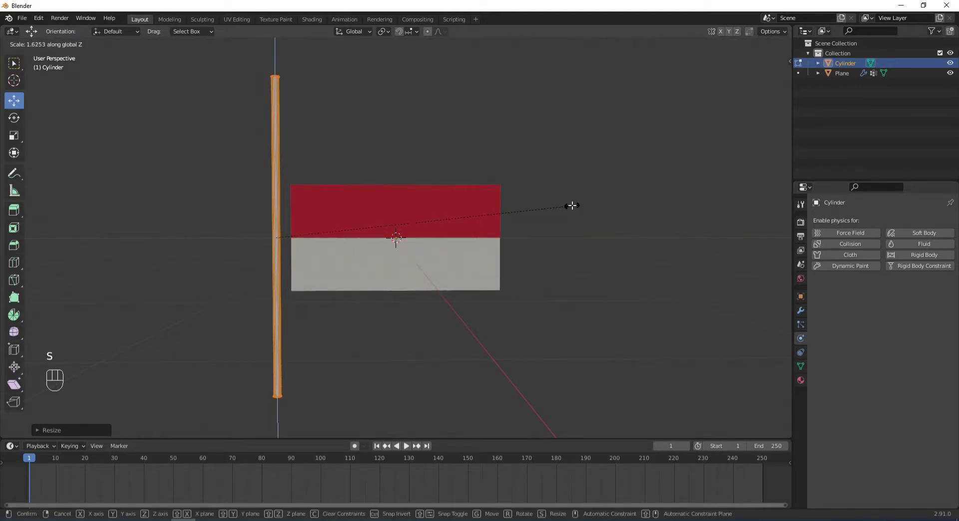
{"action": "left_click", "coordinate": [571, 205]}
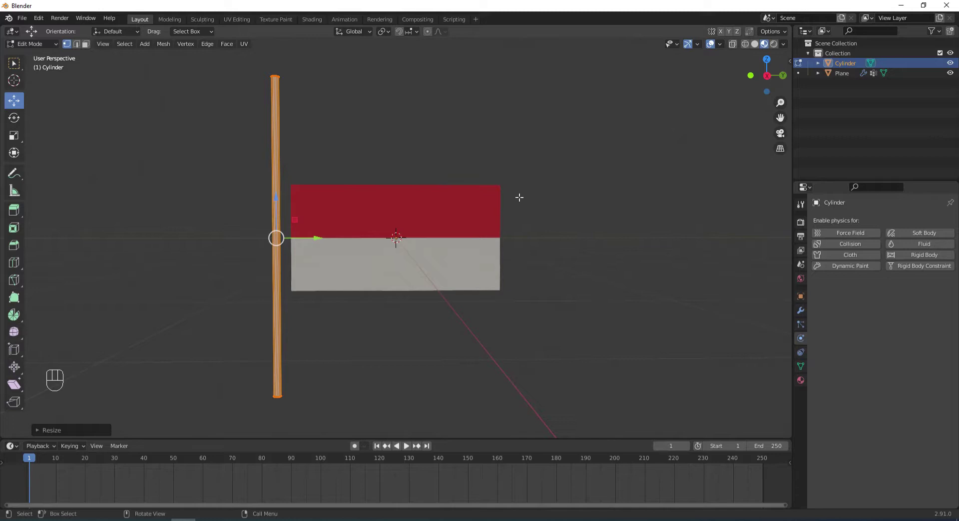
{"action": "key", "text": "Tab"}
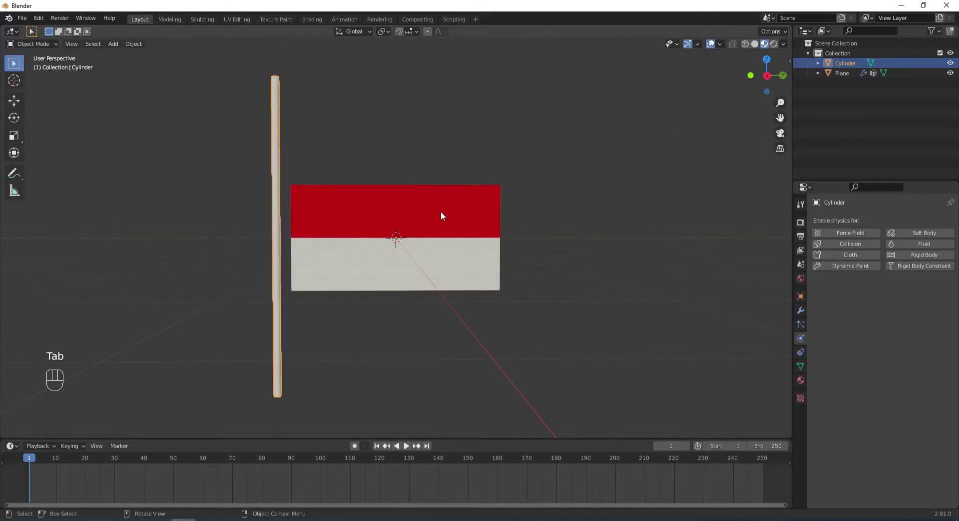
Step: In the right orthographic view, move the flag up near the pole's top and along Y until it sits against the pole
{"action": "left_click", "coordinate": [18, 102]}
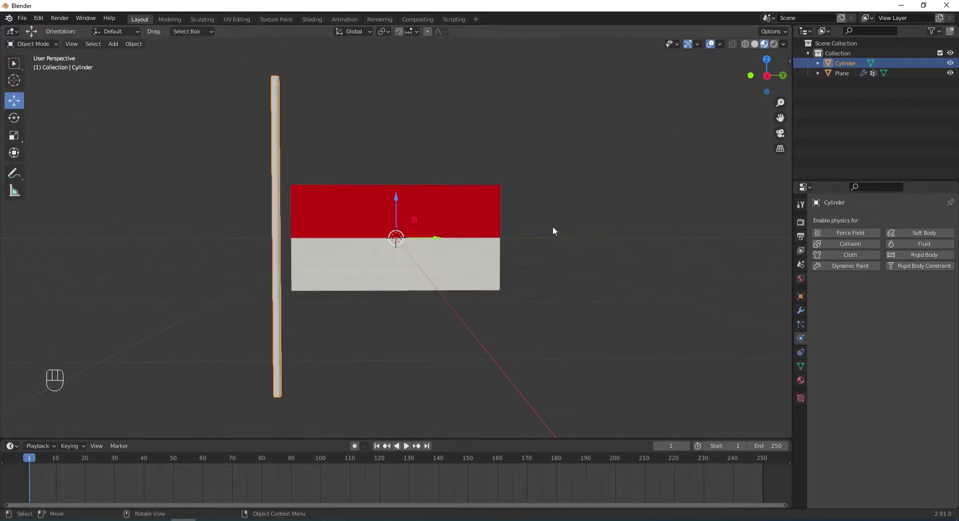
{"action": "key", "text": "KP_3"}
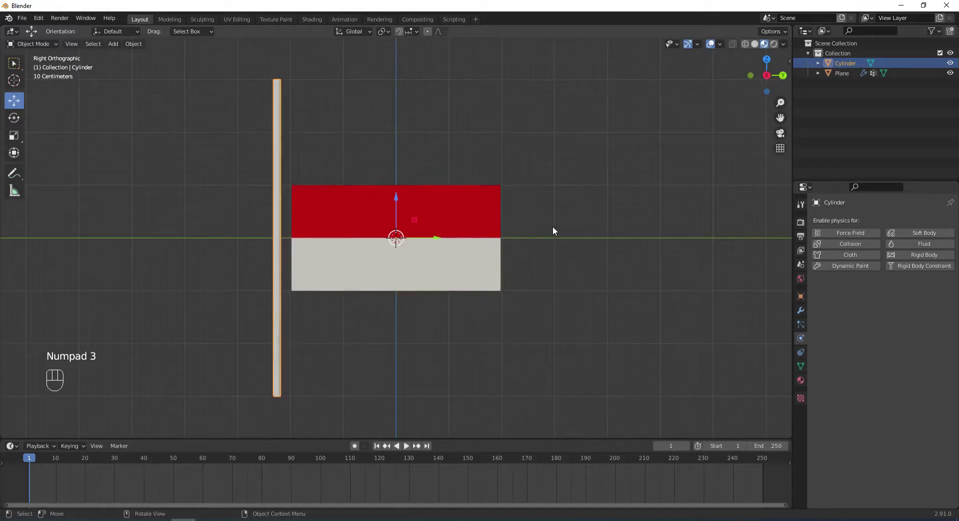
{"action": "left_click", "coordinate": [441, 223]}
{"action": "left_click_drag", "start_coordinate": [393, 214], "coordinate": [394, 112]}
{"action": "left_click_drag", "start_coordinate": [439, 140], "coordinate": [425, 136]}
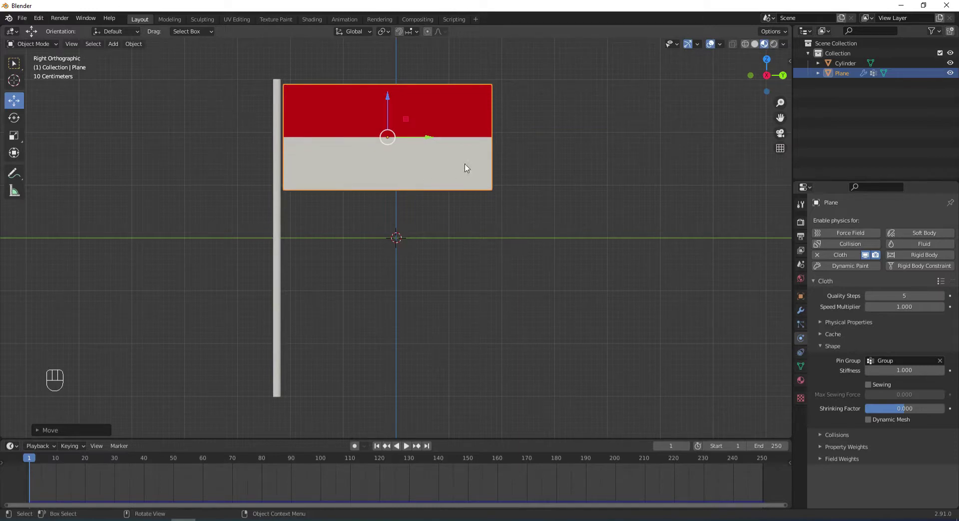
Step: Deselect the flag and add a Wind force field at the scene origin
{"action": "left_click", "coordinate": [442, 249]}
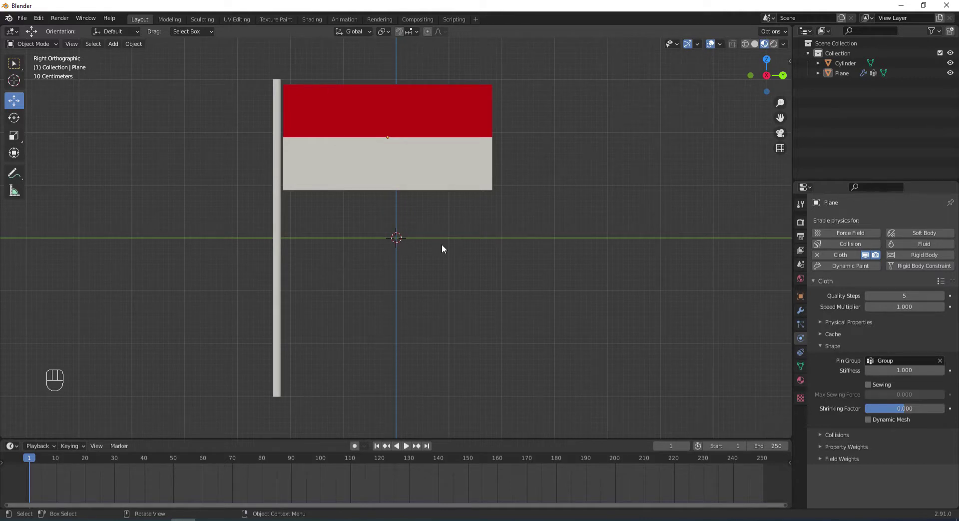
{"action": "key", "text": "shift+a"}
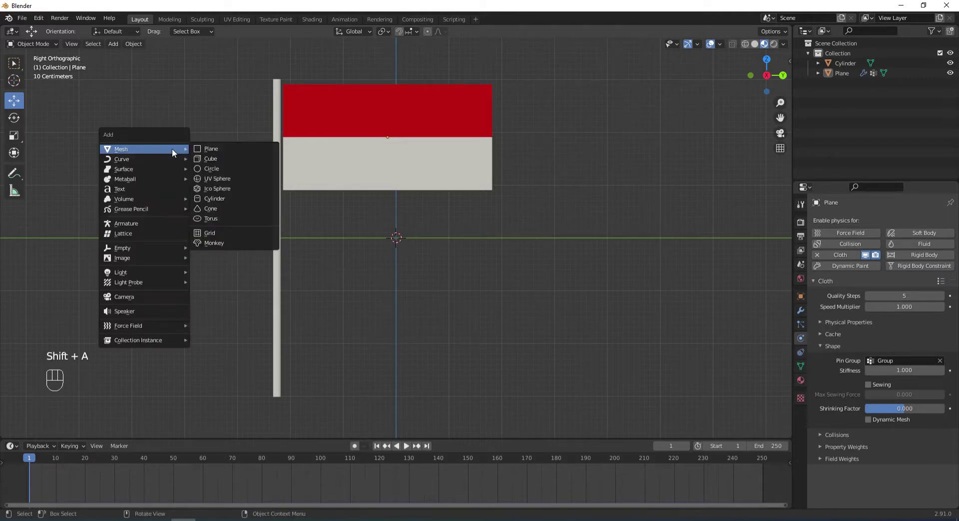
{"action": "mouse_move", "coordinate": [158, 323]}
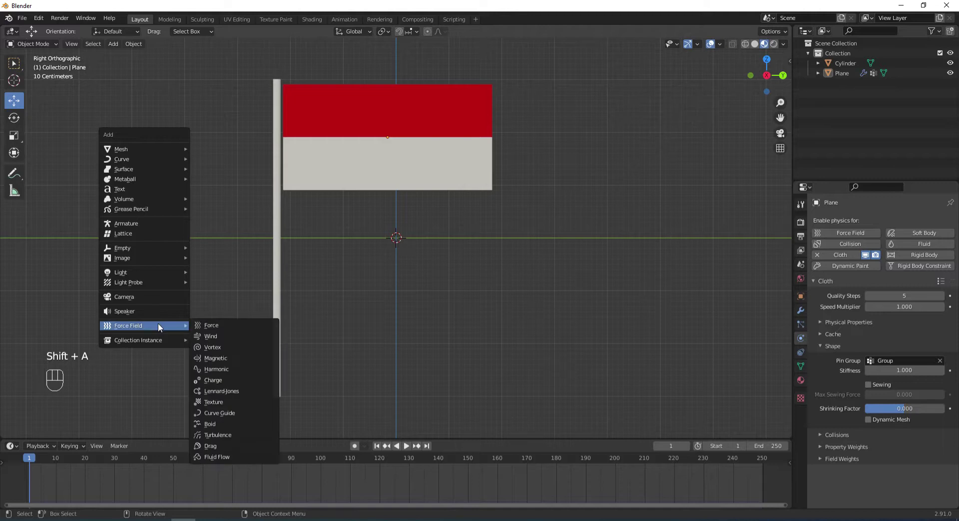
{"action": "left_click", "coordinate": [214, 333]}
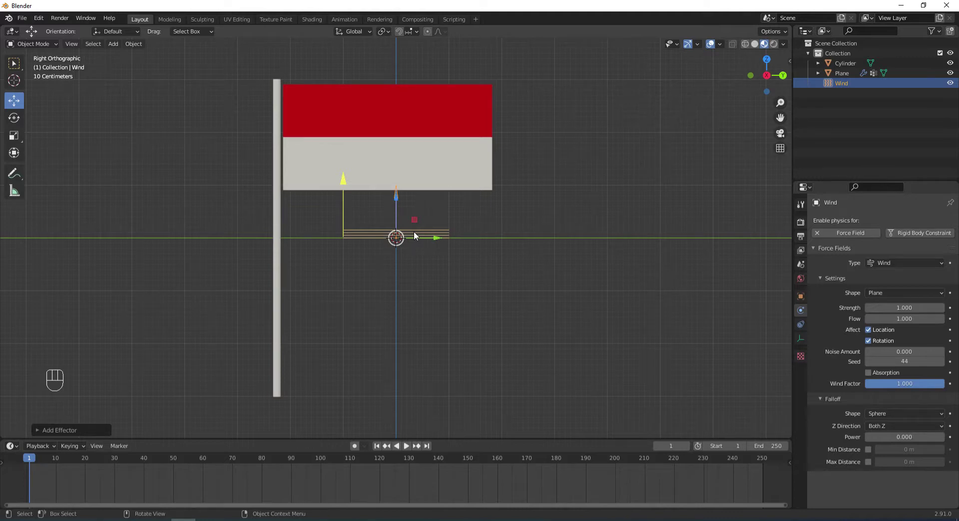
Step: Rotate the Wind force field by -90° about the global X axis so it blows from the pole along the flag
{"action": "type", "text": "r90"}
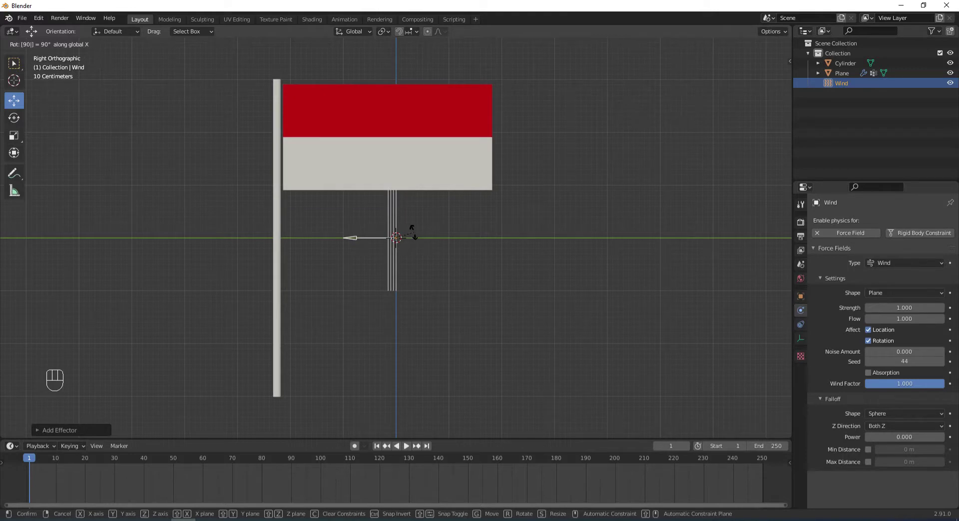
{"action": "key", "text": "minus"}
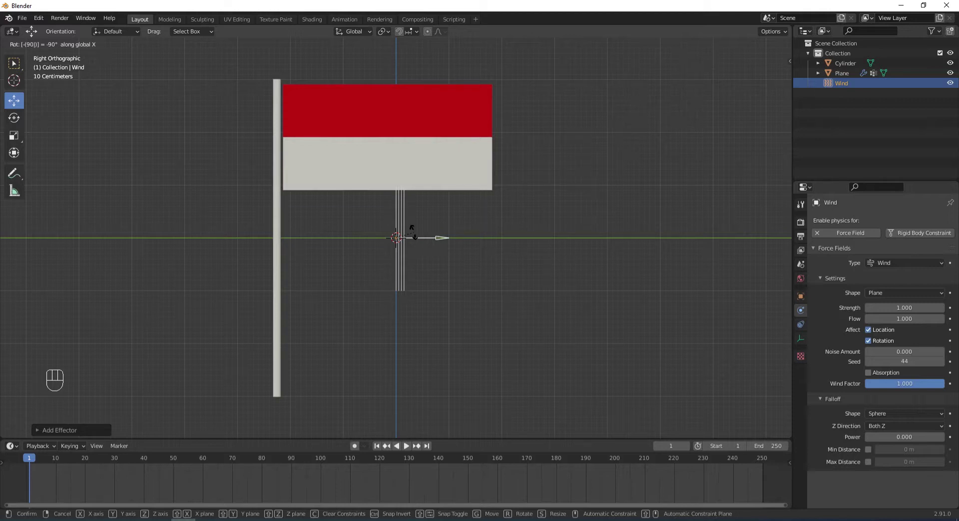
{"action": "key", "text": "Return"}
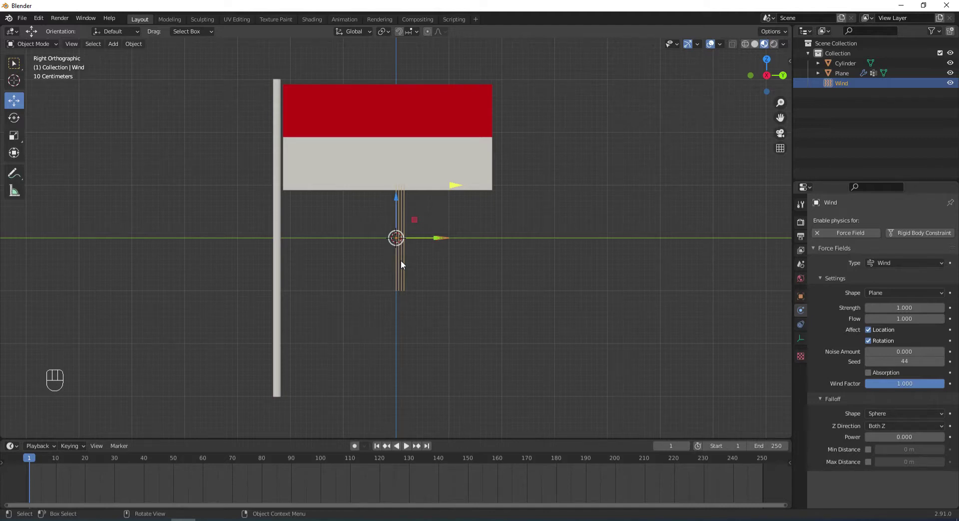
Step: Set the wind strength to 1000 and play the simulation briefly to preview the flag's motion
{"action": "left_click", "coordinate": [890, 309]}
{"action": "type", "text": "11"}
{"action": "type", "text": "000"}
{"action": "key", "text": "Return"}
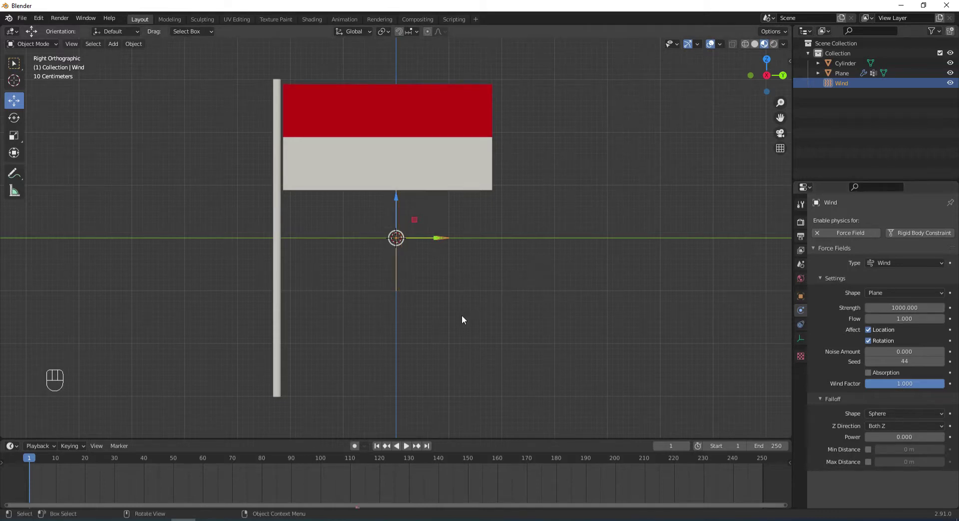
{"action": "key", "text": "space"}
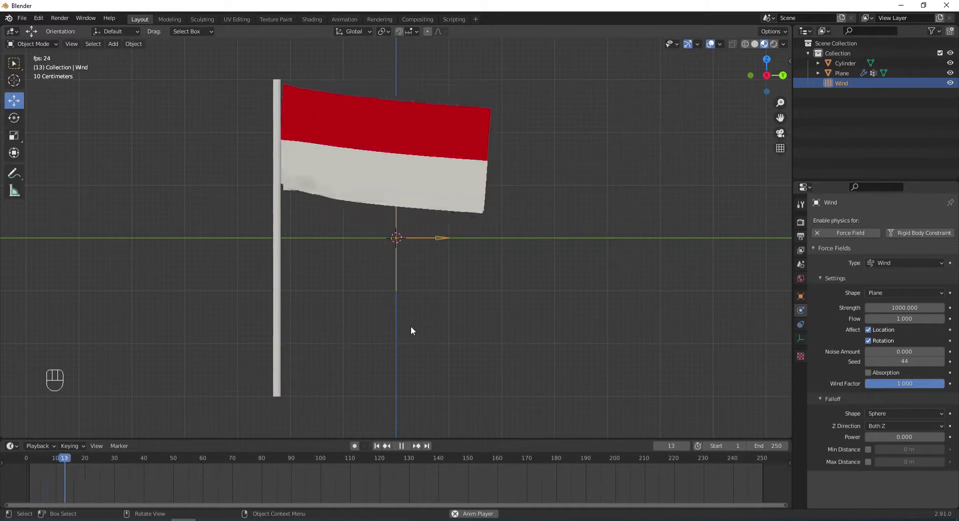
{"action": "key", "text": "space"}
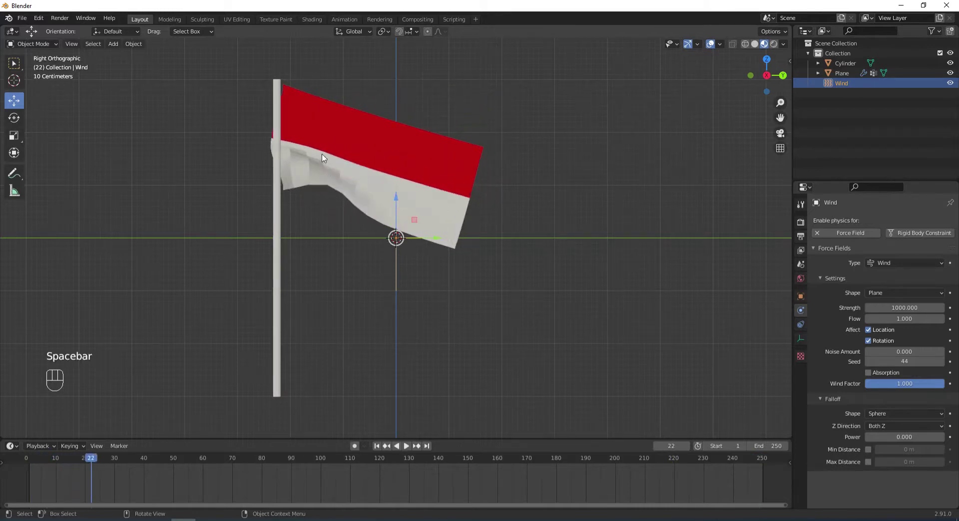
Step: Apply Shade Smooth to the flag and play the simulation again to check its surface
{"action": "left_click", "coordinate": [348, 145]}
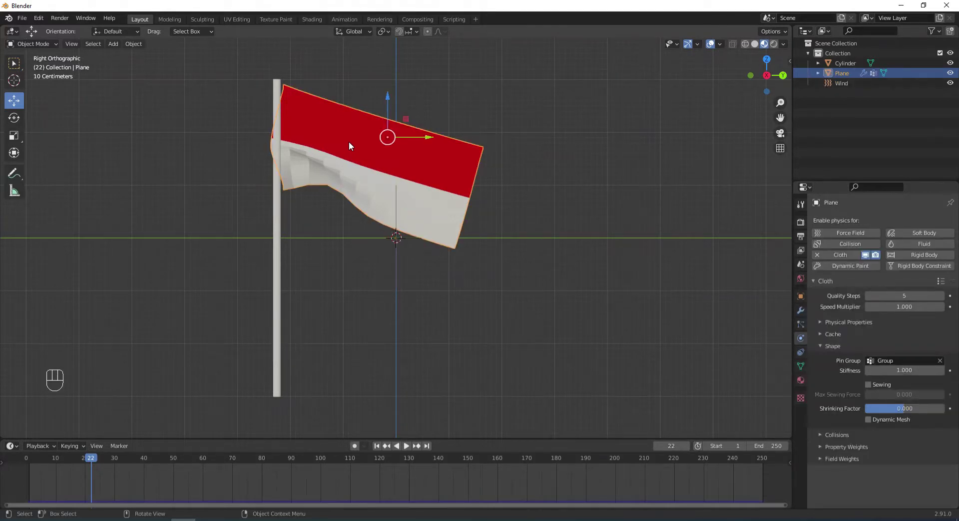
{"action": "right_click", "coordinate": [348, 140]}
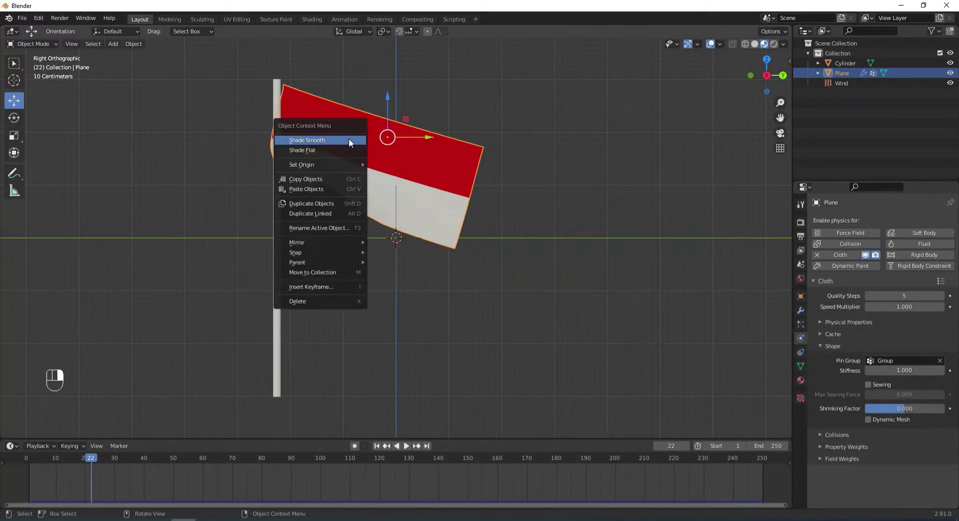
{"action": "left_click", "coordinate": [323, 142]}
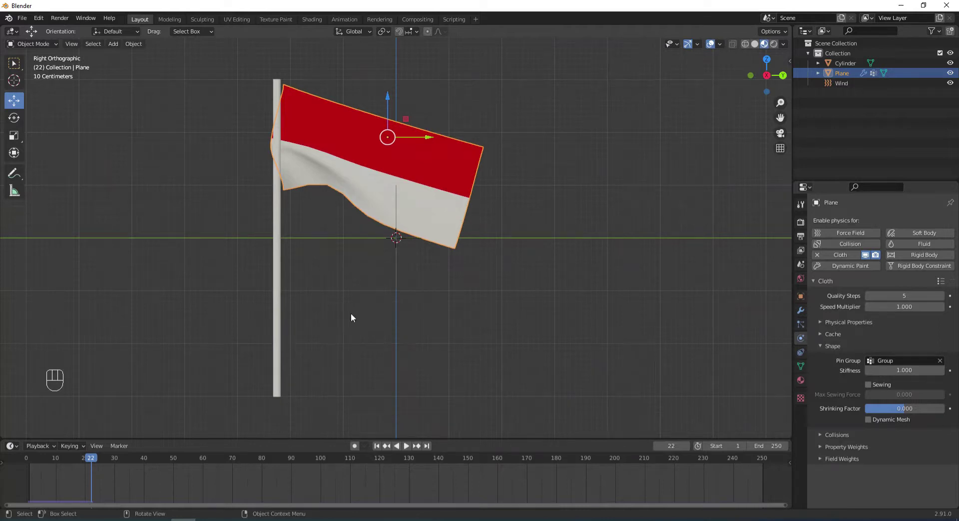
{"action": "key", "text": "space"}
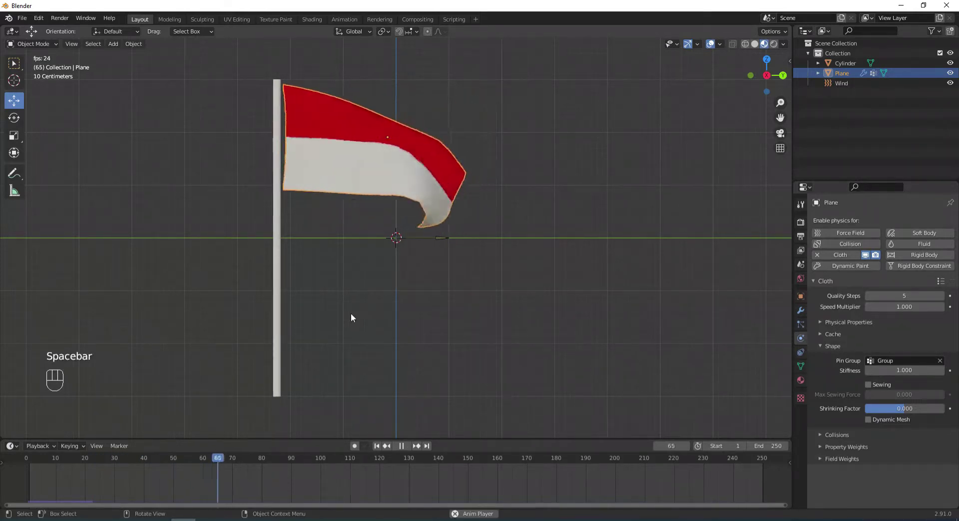
{"action": "key", "text": "space"}
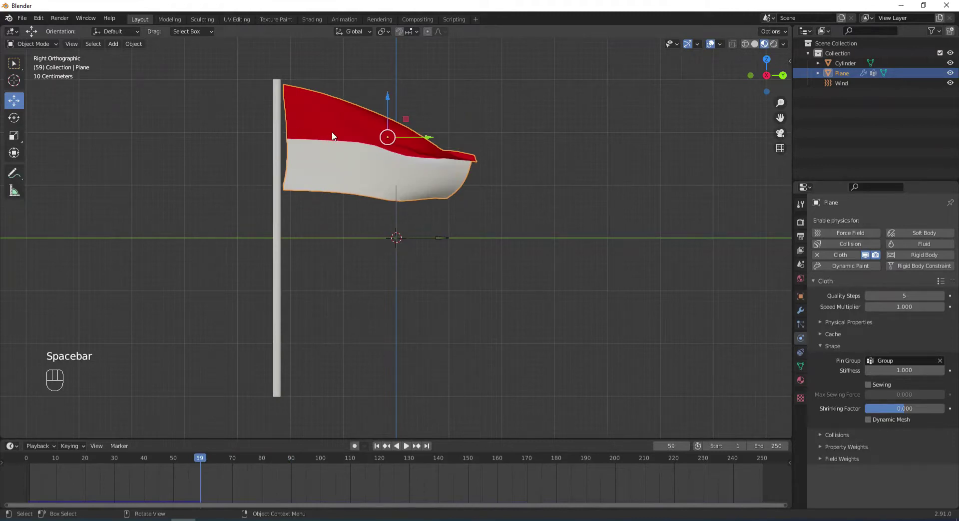
Step: Enable Collision physics on the pole
{"action": "left_click", "coordinate": [276, 147]}
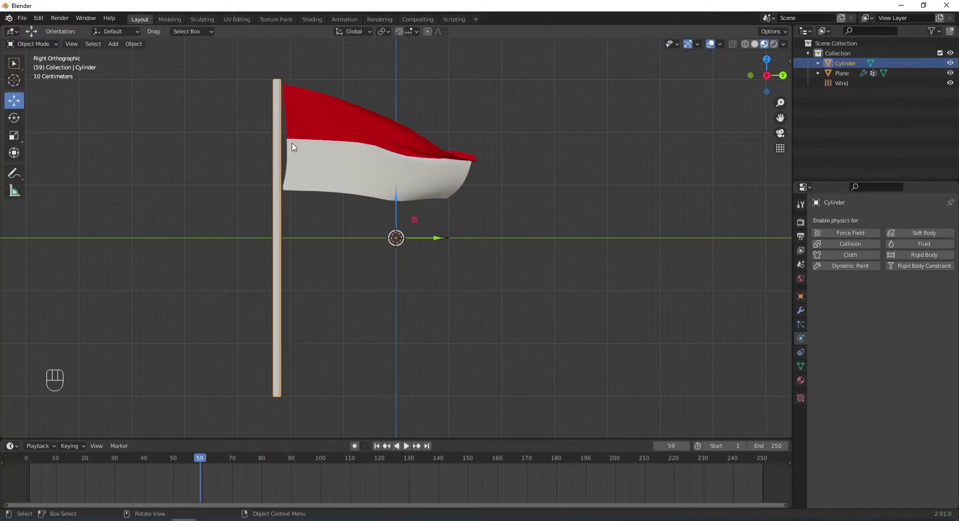
{"action": "left_click", "coordinate": [312, 218]}
{"action": "left_click", "coordinate": [278, 187]}
{"action": "left_click", "coordinate": [845, 244]}
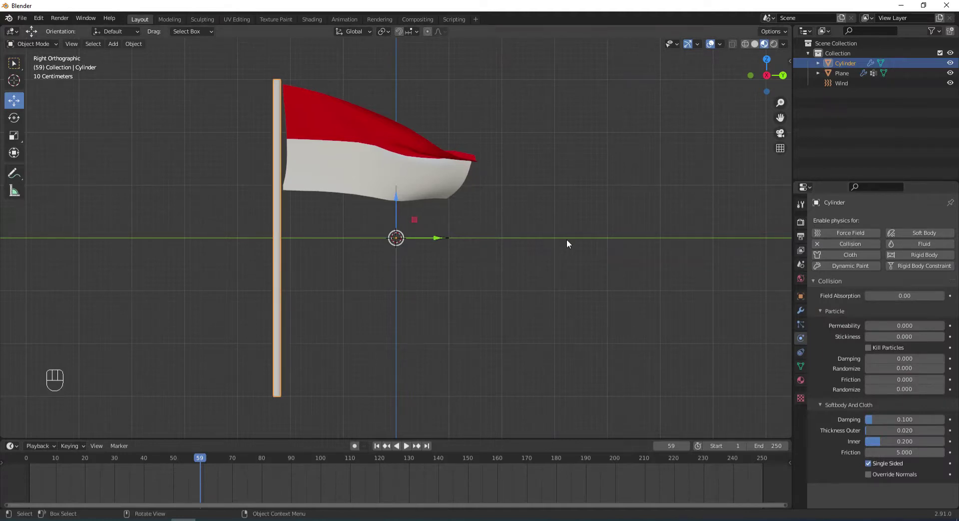
Step: Enable Self Collisions in the flag's cloth settings and play the simulation to check the result
{"action": "left_click", "coordinate": [394, 172]}
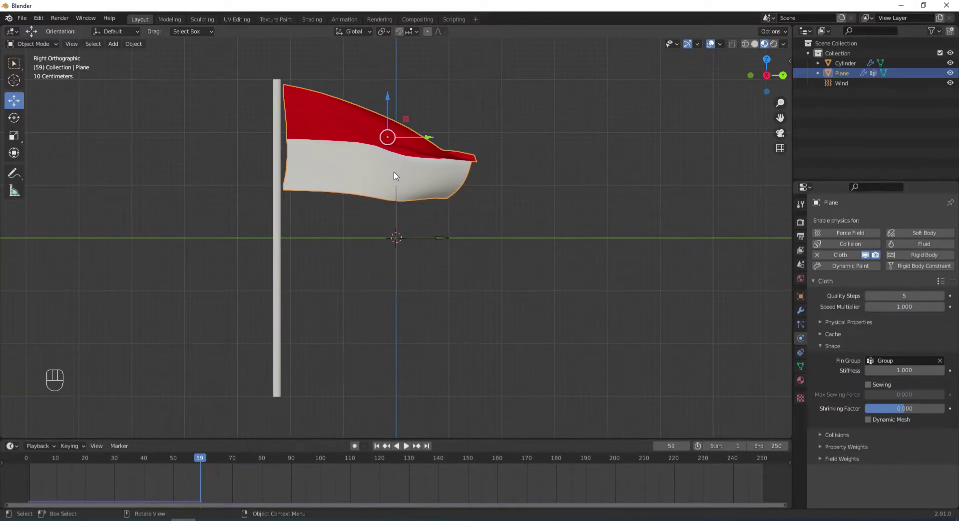
{"action": "middle_click_drag", "start_coordinate": [545, 176], "coordinate": [477, 198]}
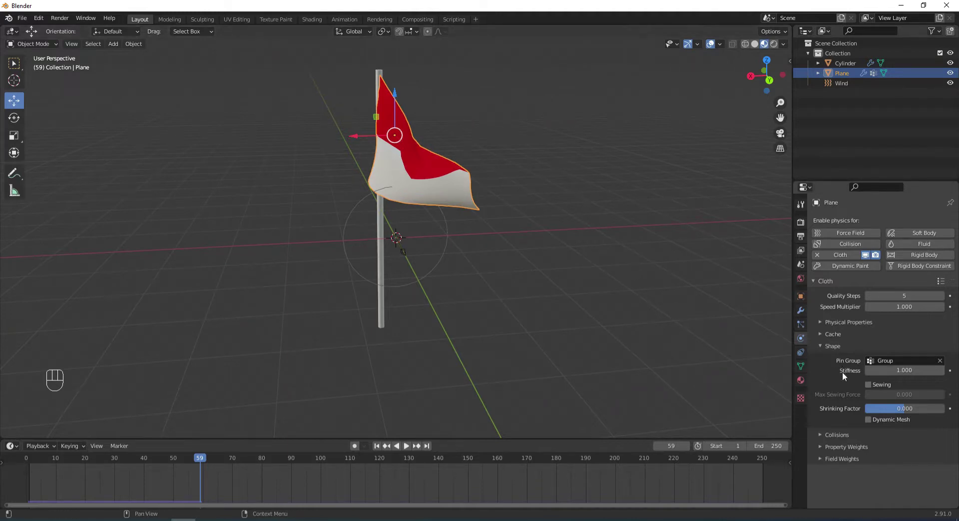
{"action": "left_click", "coordinate": [819, 435]}
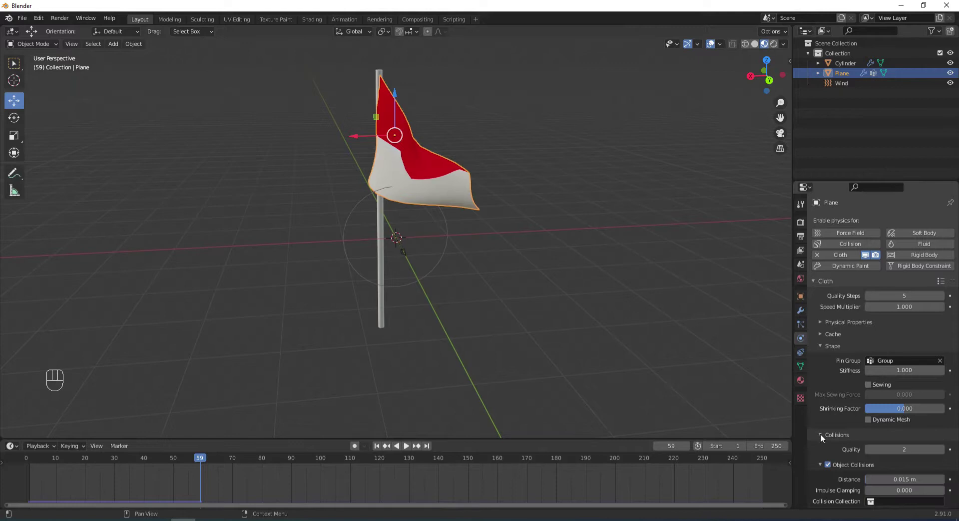
{"action": "scroll", "coordinate": [843, 447], "scroll_direction": "down", "scroll_amount": 5}
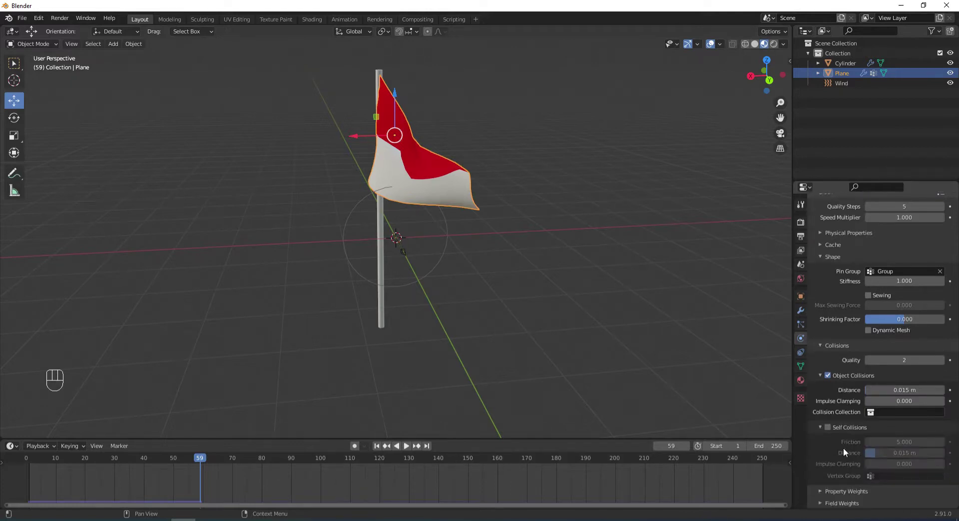
{"action": "left_click", "coordinate": [828, 428]}
{"action": "middle_click_drag", "start_coordinate": [559, 289], "coordinate": [551, 257]}
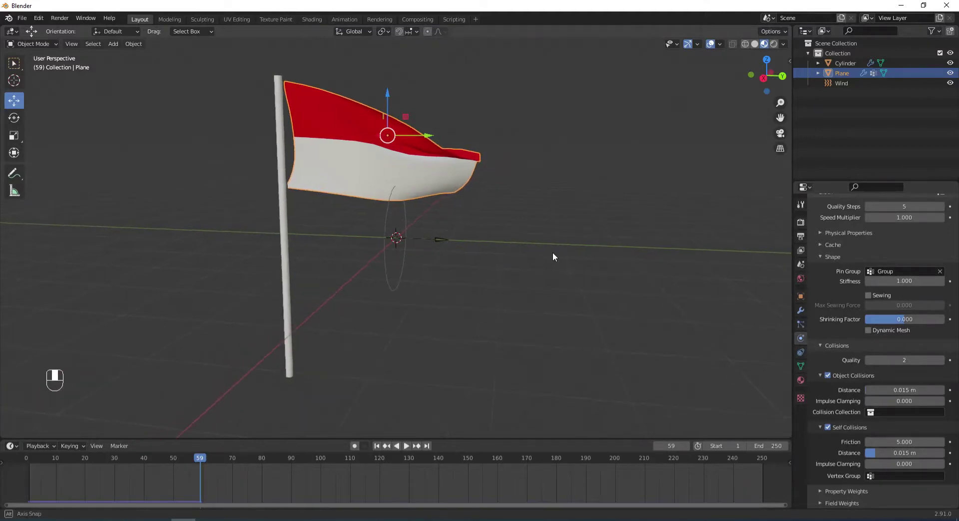
{"action": "key", "text": "space"}
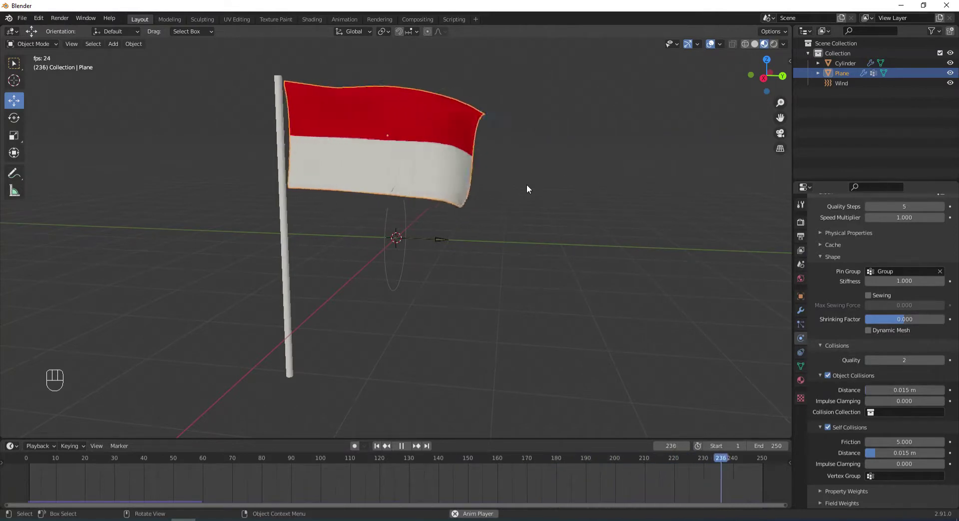
{"action": "key", "text": "space"}
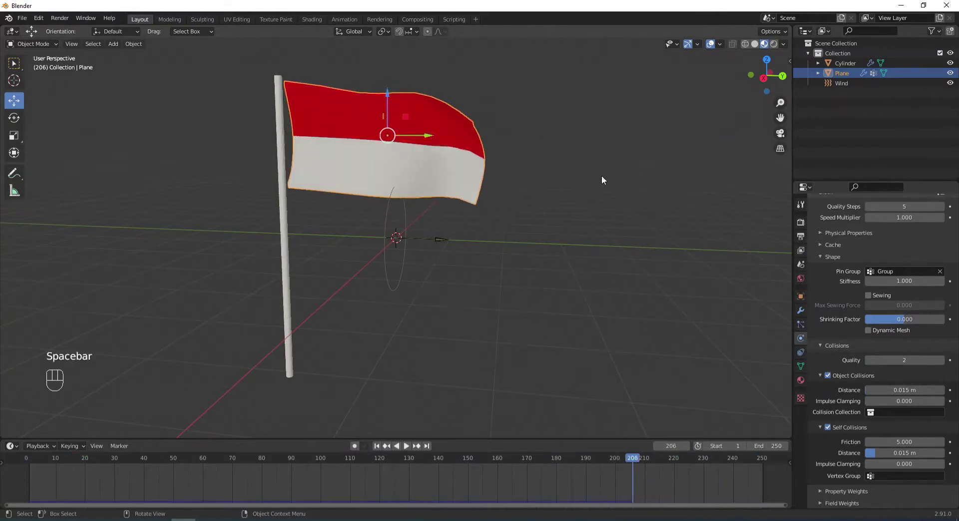
Step: Give the pole a new material and reduce its Specular value to 0
{"action": "left_click", "coordinate": [281, 213]}
{"action": "left_click", "coordinate": [800, 382]}
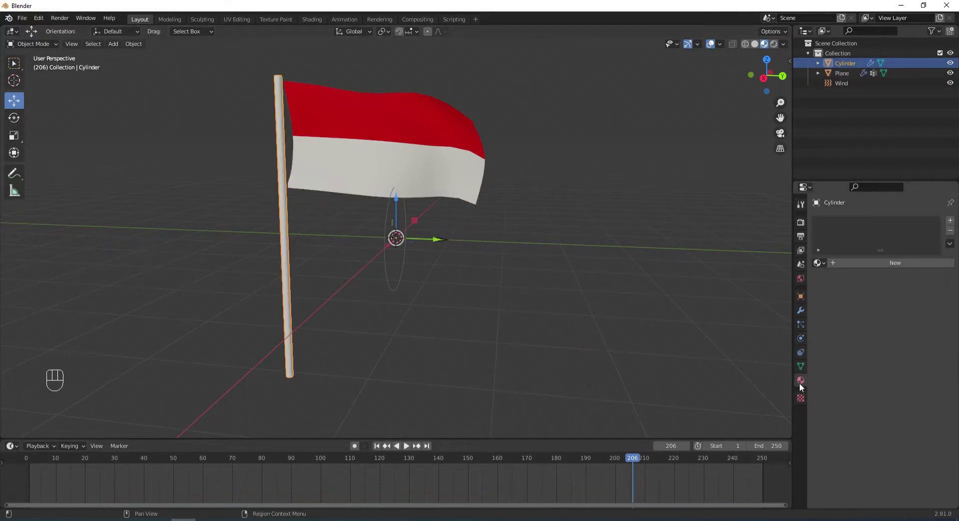
{"action": "left_click", "coordinate": [877, 264]}
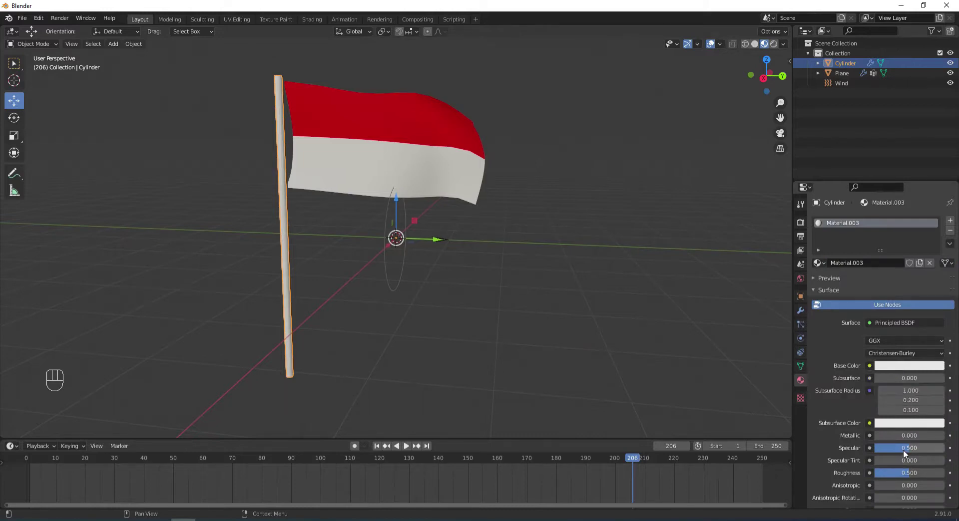
{"action": "left_click_drag", "start_coordinate": [903, 448], "coordinate": [866, 448]}
Step: Show rendered shading and set the world color to an Environment Texture using immenstadter_horn_4k.hdr from the HDRI Image folder, leaving the pole deselected
{"action": "left_click", "coordinate": [773, 43]}
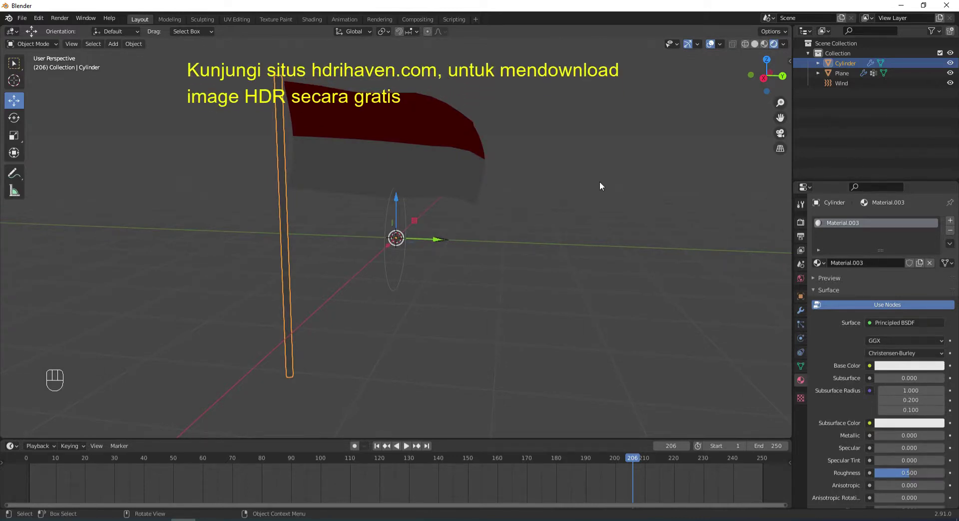
{"action": "left_click", "coordinate": [800, 279]}
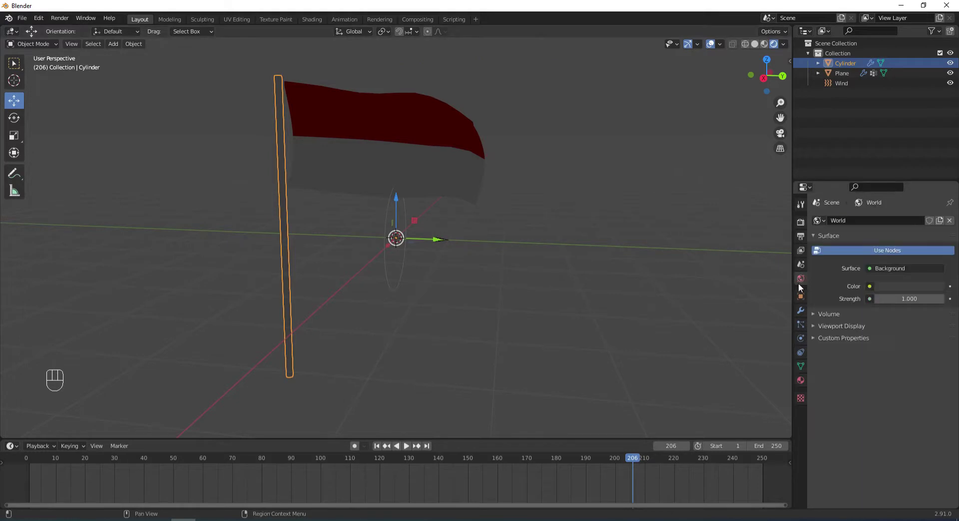
{"action": "left_click", "coordinate": [870, 287]}
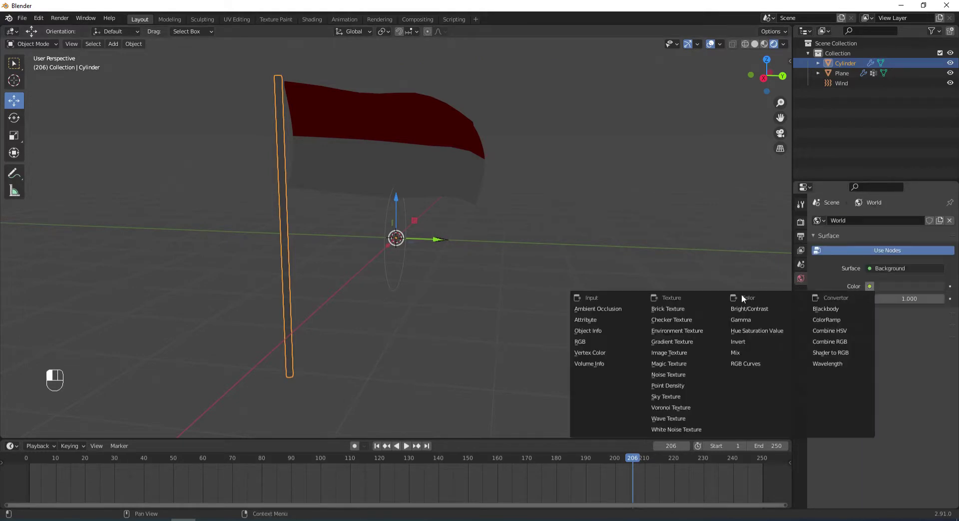
{"action": "left_click", "coordinate": [685, 330]}
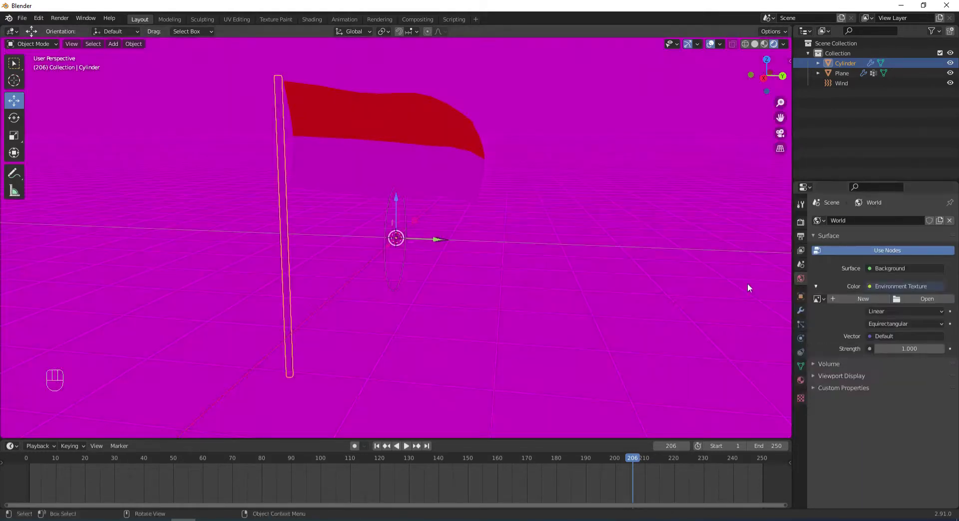
{"action": "left_click", "coordinate": [925, 295]}
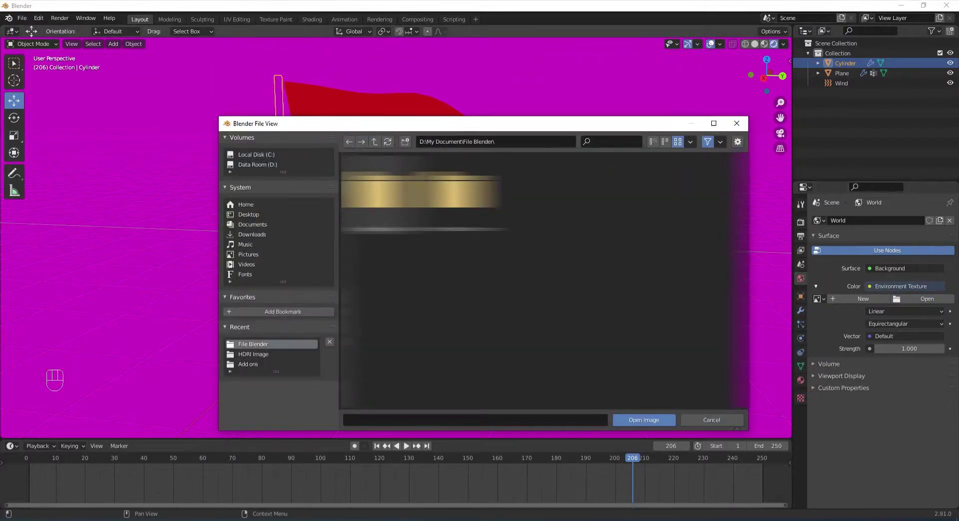
{"action": "left_click", "coordinate": [256, 354]}
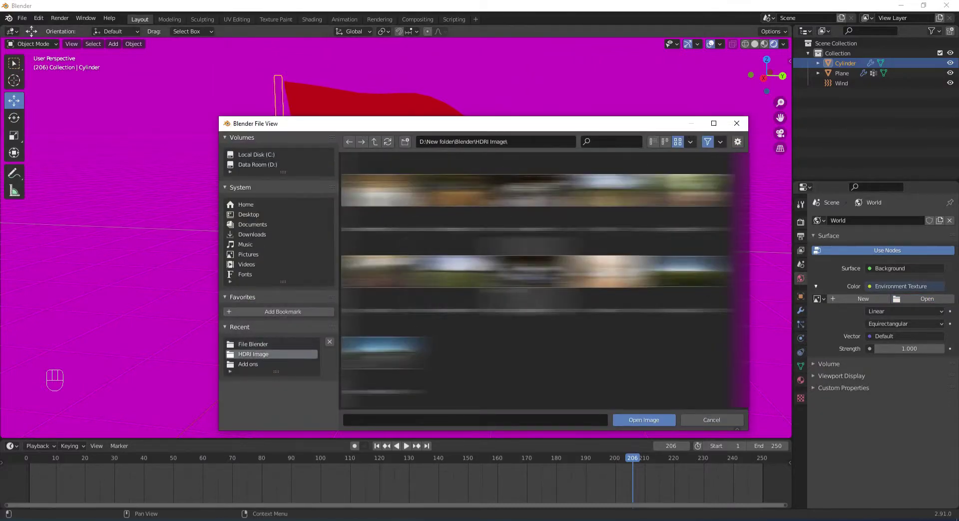
{"action": "double_click", "coordinate": [450, 271]}
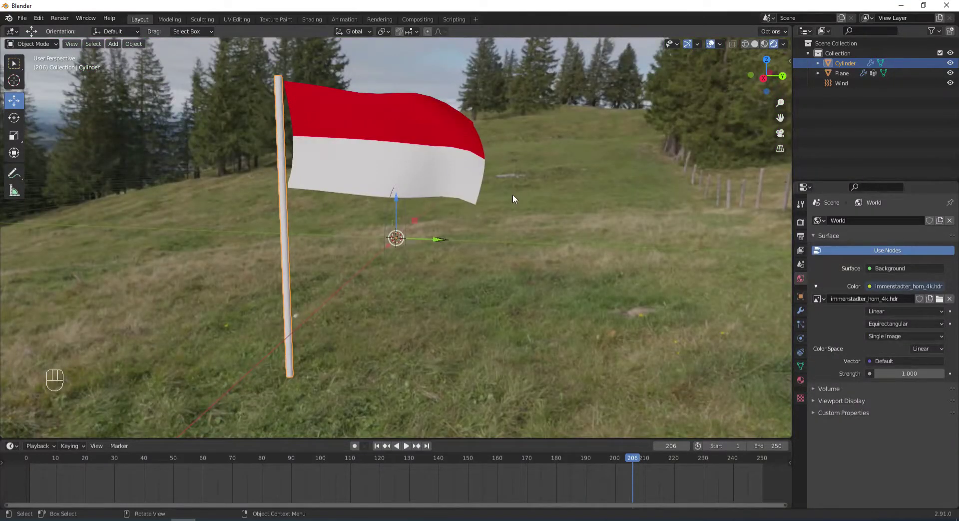
{"action": "mouse_move", "coordinate": [529, 196]}
{"action": "middle_mouse_down"}
{"action": "mouse_move", "coordinate": [575, 188]}
{"action": "mouse_move", "coordinate": [541, 189]}
{"action": "middle_mouse_up"}
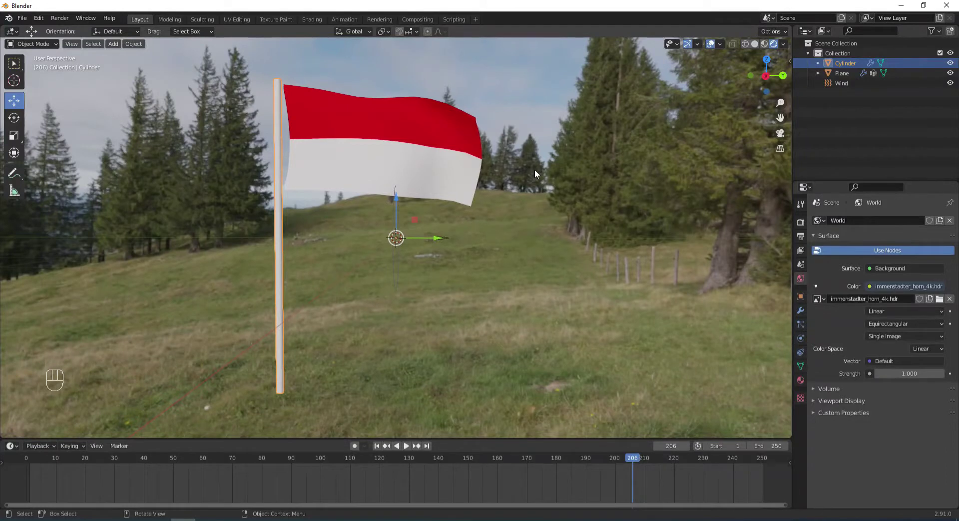
{"action": "middle_click_drag", "start_coordinate": [511, 198], "coordinate": [513, 209]}
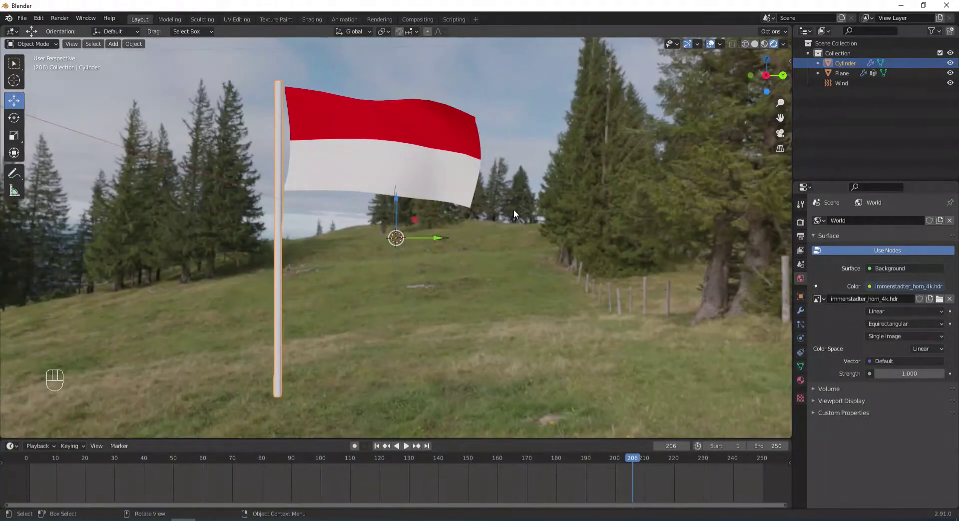
{"action": "left_click", "coordinate": [526, 245]}
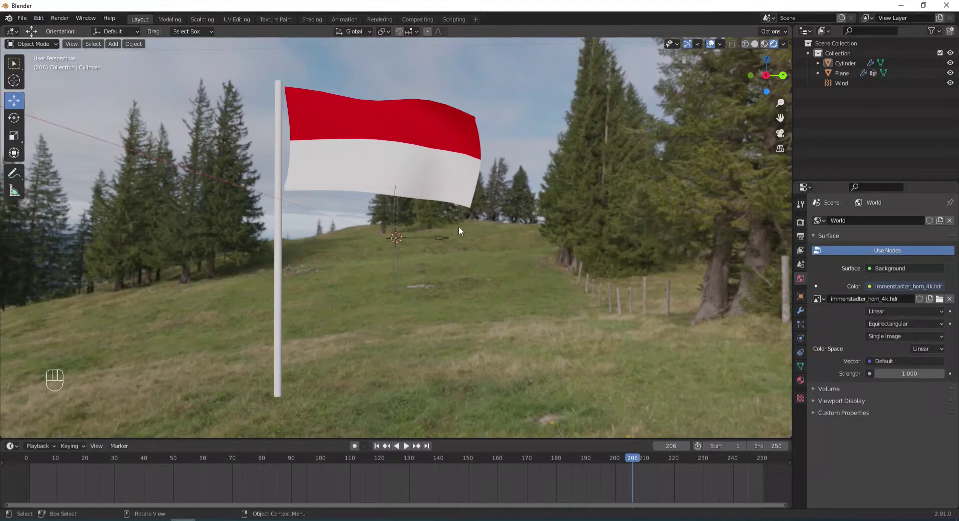
Step: Switch to the Shading workspace's World shader and add Mapping and Texture Coordinate nodes to the environment texture using Node Wrangler
{"action": "left_click", "coordinate": [312, 20]}
{"action": "left_click", "coordinate": [206, 308]}
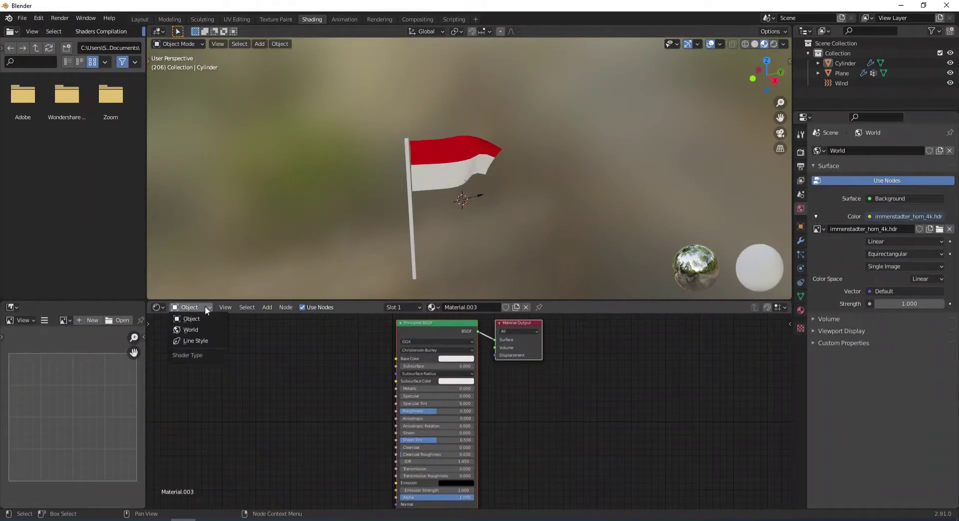
{"action": "left_click", "coordinate": [193, 329]}
{"action": "middle_click_drag", "start_coordinate": [420, 385], "coordinate": [454, 416]}
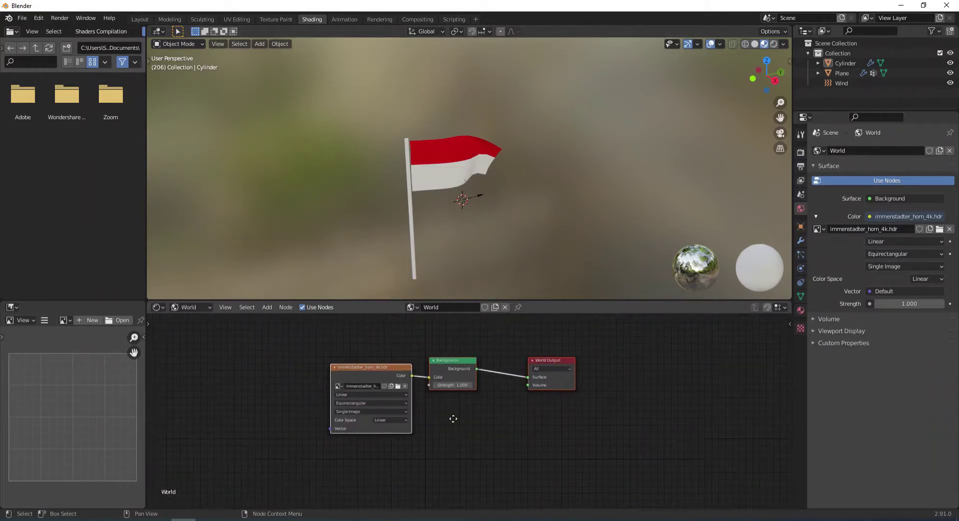
{"action": "left_click", "coordinate": [364, 369]}
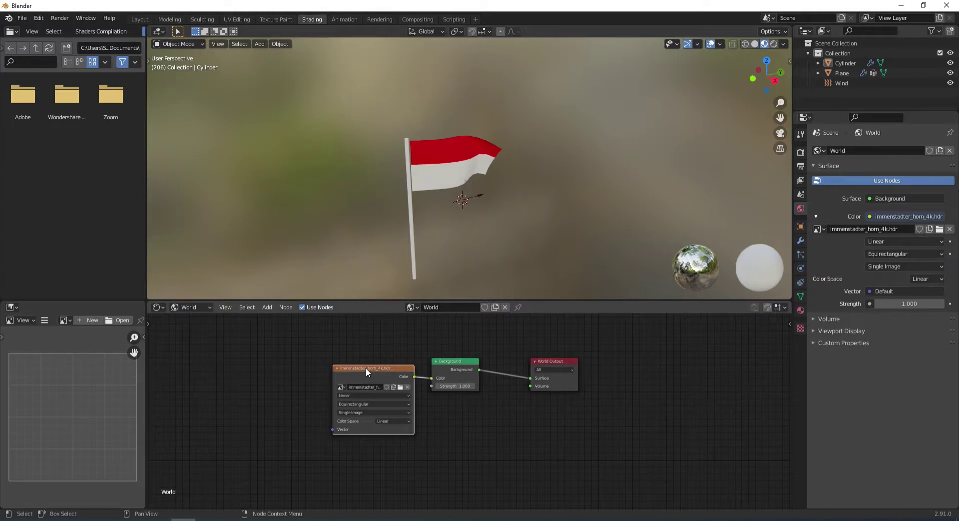
{"action": "key", "text": "ctrl+t"}
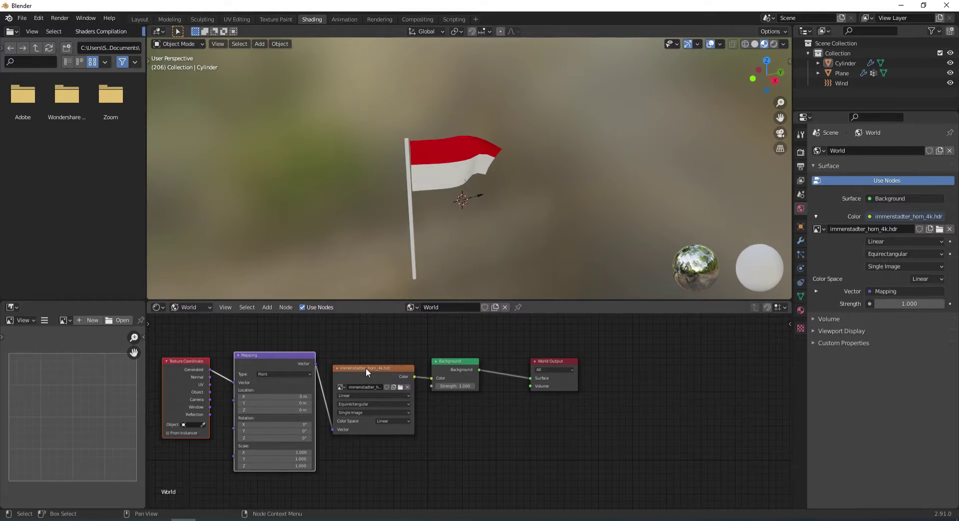
{"action": "left_click", "coordinate": [366, 367]}
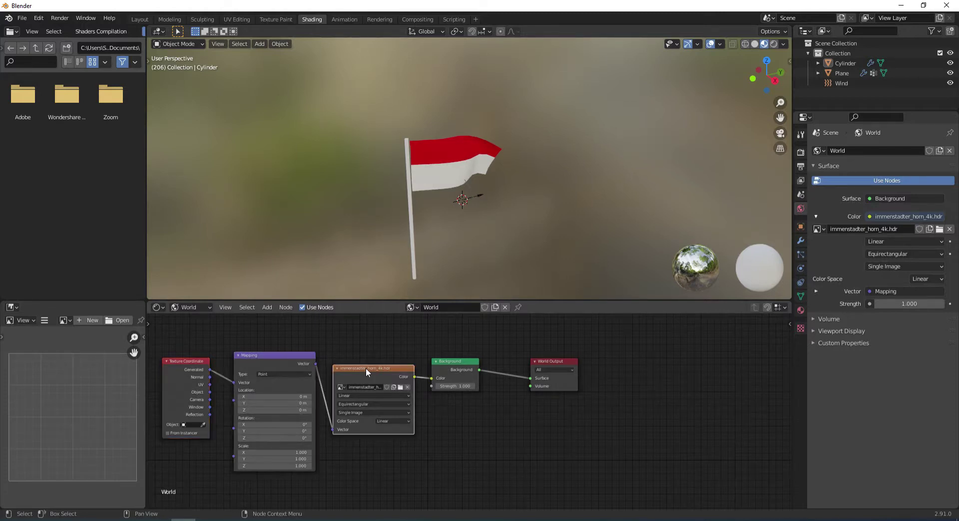
Step: Search the add-on preferences for "node" to check that Node Wrangler is enabled, and close the preferences
{"action": "left_click", "coordinate": [22, 18]}
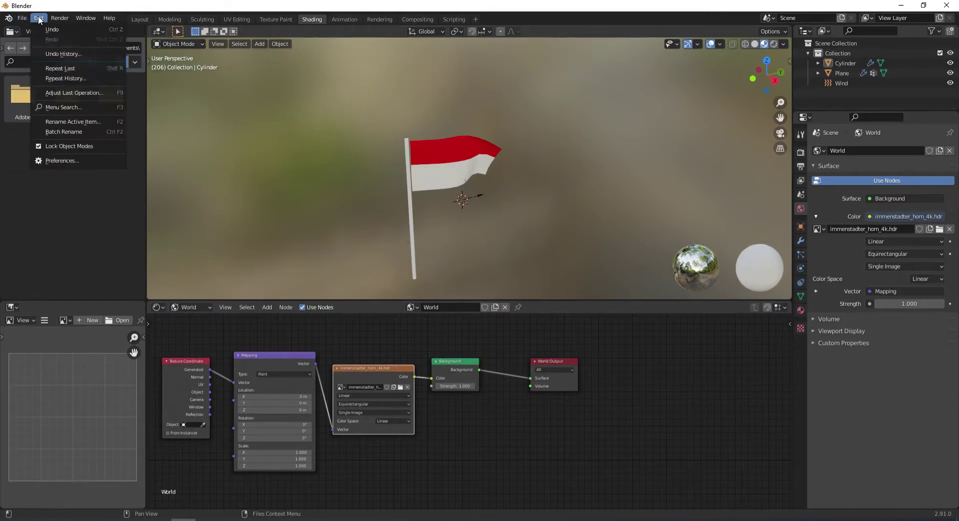
{"action": "left_click", "coordinate": [70, 148]}
{"action": "left_click", "coordinate": [274, 67]}
{"action": "type", "text": "node"}
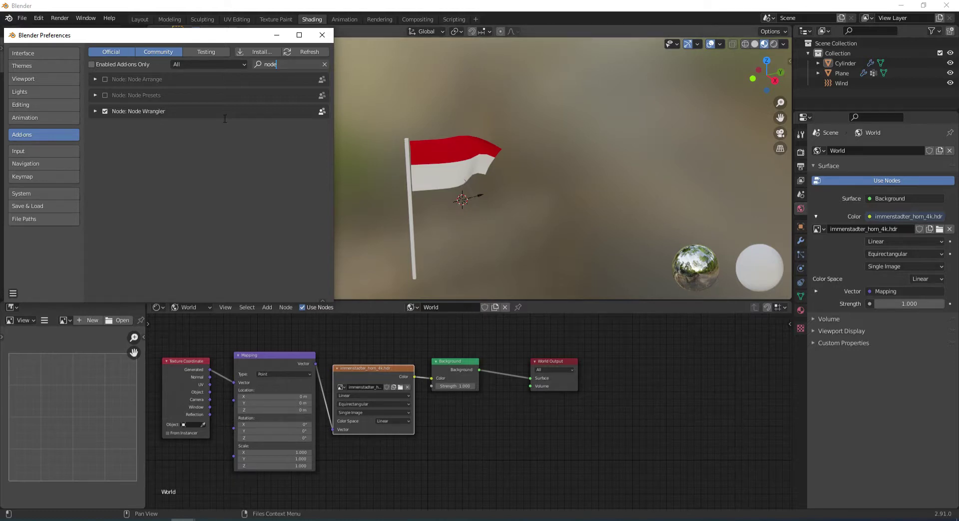
{"action": "left_click", "coordinate": [322, 35]}
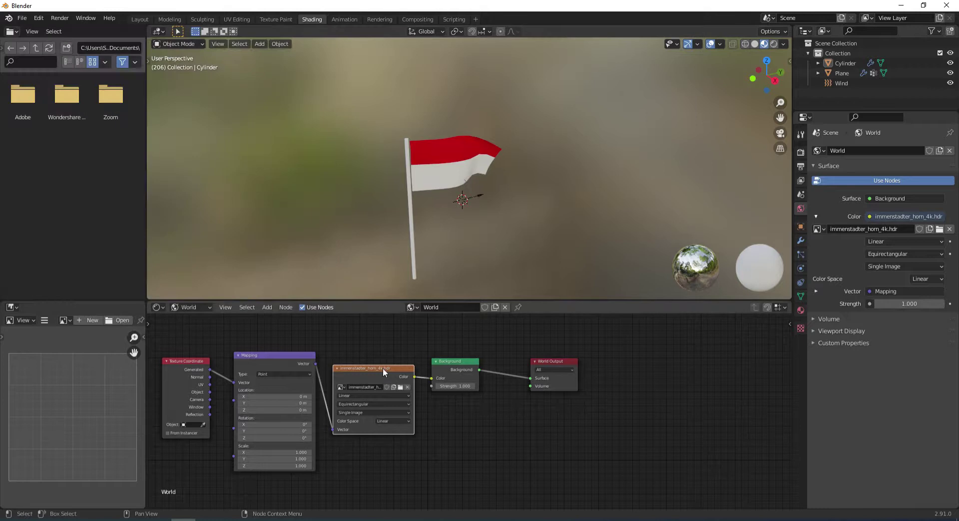
Step: Show rendered shading and set the Mapping node's Z rotation to 115° to place the mountains and forest behind the flag
{"action": "left_click", "coordinate": [775, 44]}
{"action": "middle_click_drag", "start_coordinate": [559, 211], "coordinate": [545, 170]}
{"action": "mouse_move", "coordinate": [541, 173]}
{"action": "middle_mouse_down"}
{"action": "mouse_move", "coordinate": [524, 172]}
{"action": "mouse_move", "coordinate": [532, 173]}
{"action": "middle_mouse_up"}
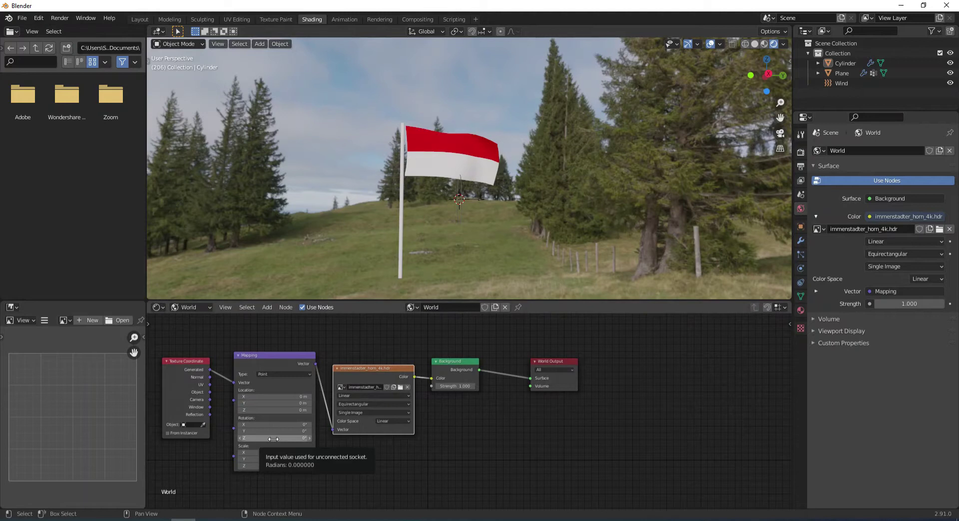
{"action": "mouse_move", "coordinate": [273, 439]}
{"action": "left_mouse_down"}
{"action": "mouse_move", "coordinate": [395, 439]}
{"action": "mouse_move", "coordinate": [255, 438]}
{"action": "left_mouse_up"}
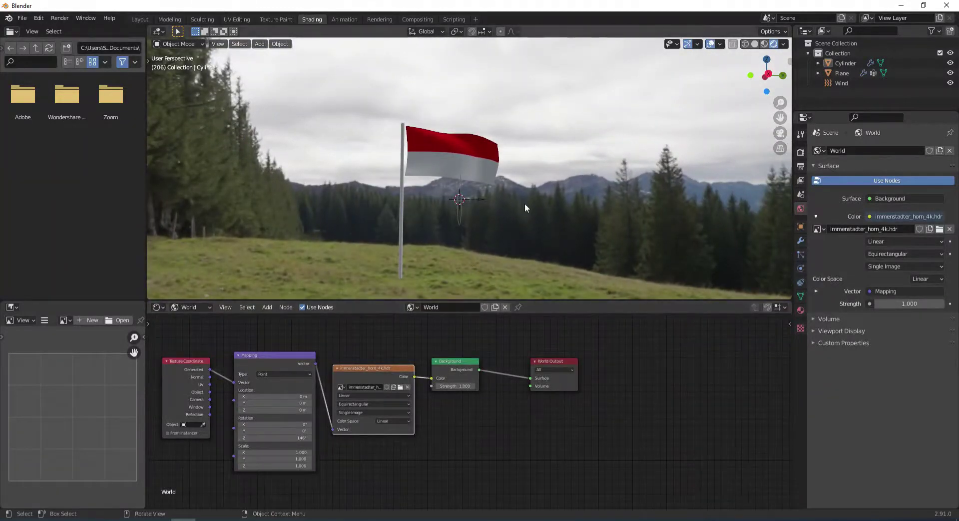
{"action": "middle_click_drag", "start_coordinate": [560, 193], "coordinate": [490, 238]}
{"action": "left_click_drag", "start_coordinate": [274, 438], "coordinate": [235, 438]}
{"action": "middle_click_drag", "start_coordinate": [589, 212], "coordinate": [599, 207]}
{"action": "left_click_drag", "start_coordinate": [283, 438], "coordinate": [288, 439]}
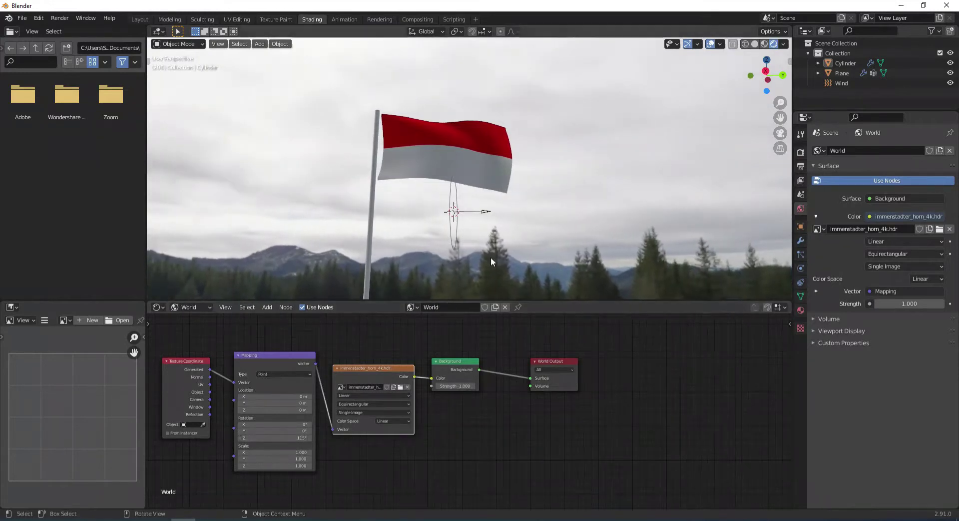
{"action": "middle_click_drag", "start_coordinate": [585, 155], "coordinate": [582, 158]}
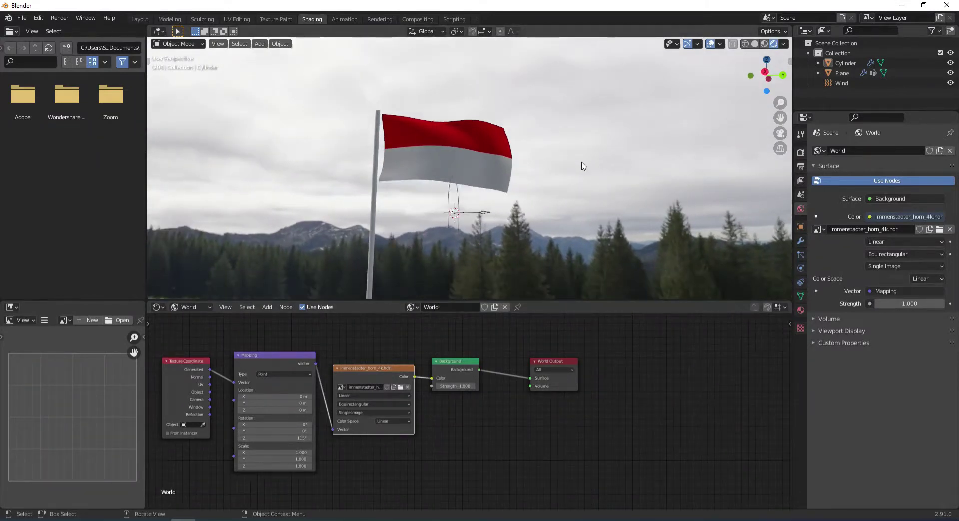